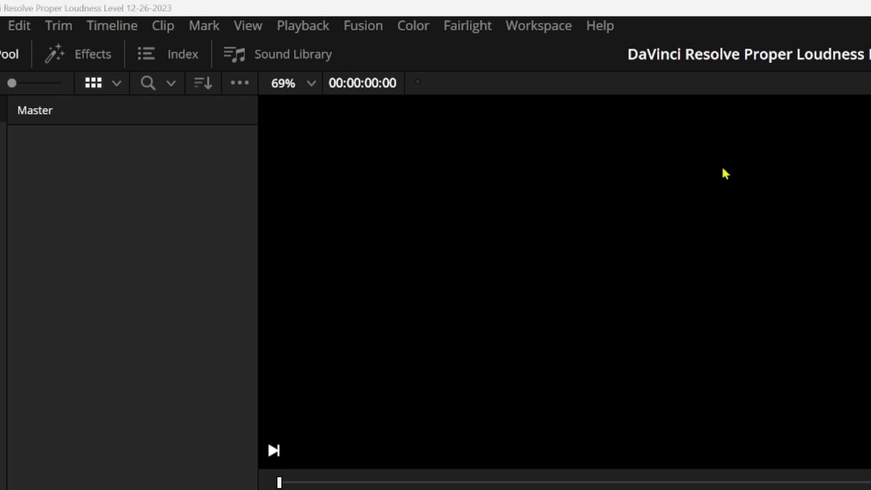
Reset the UI layout to its default arrangement and open the Fairlight section of the project settings.
click(541, 28)
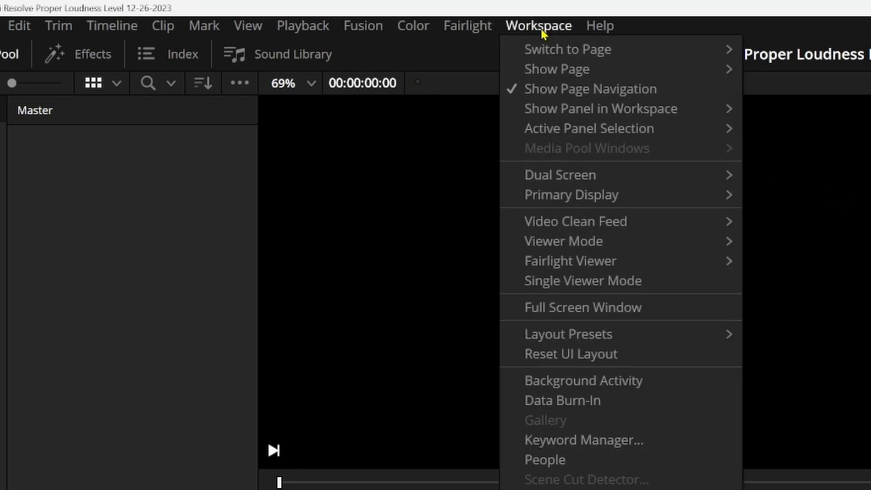
click(579, 356)
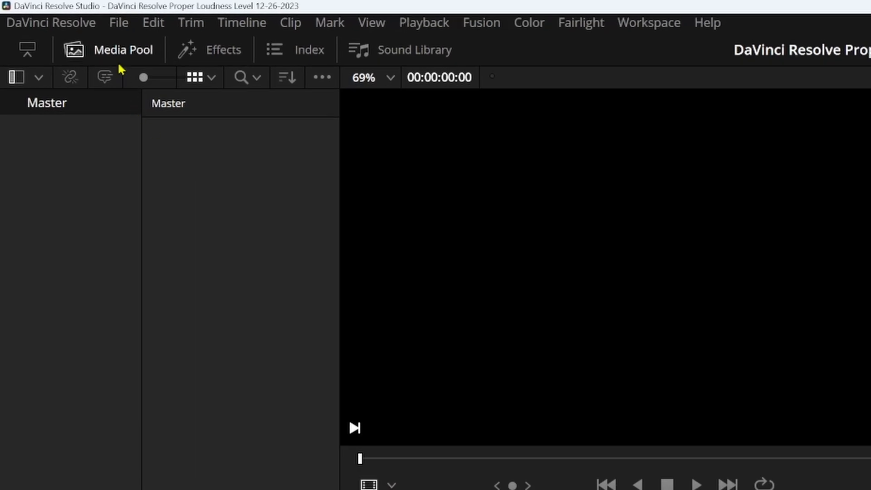
click(120, 24)
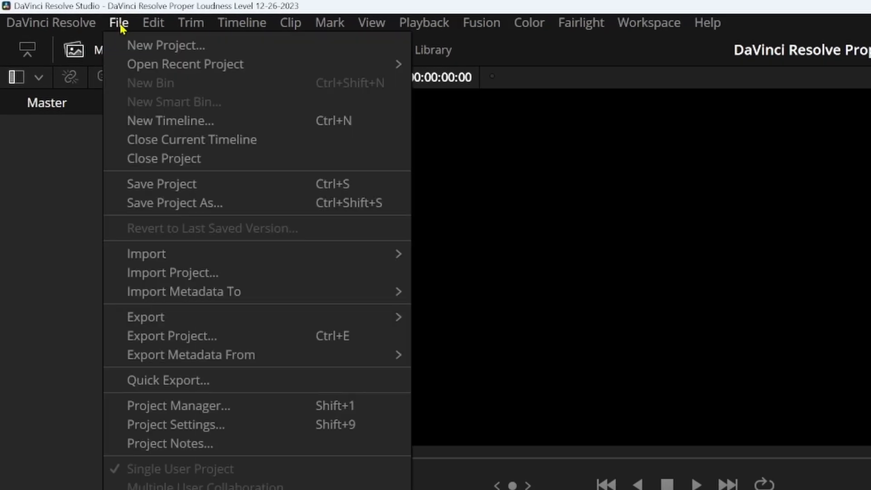
click(176, 424)
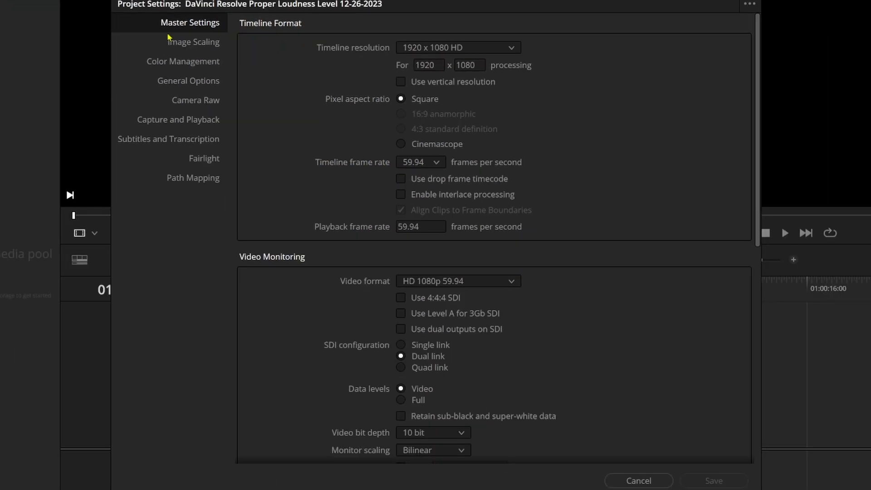
click(200, 161)
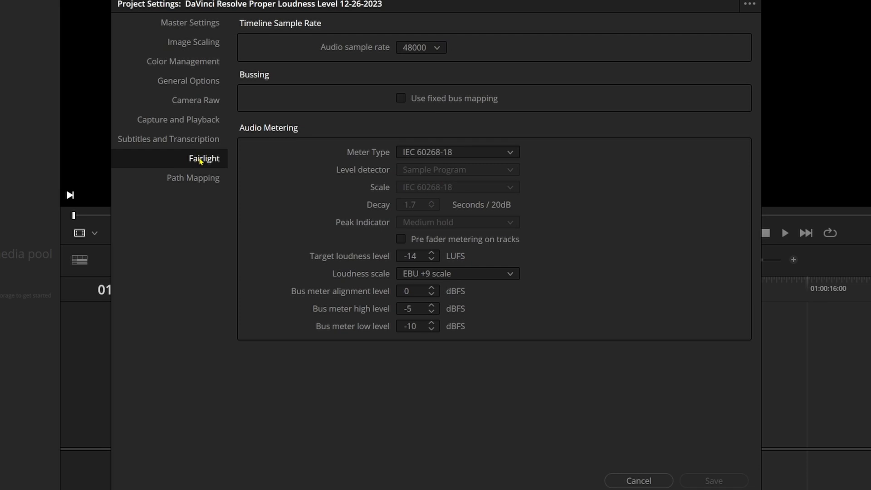
Set the audio sample rate to 44100 and the target loudness level to -23 LUFS.
click(437, 48)
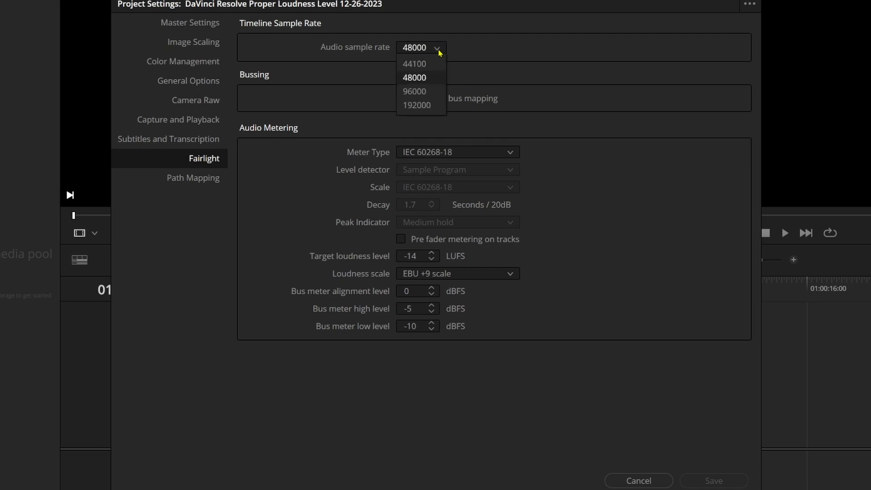
click(424, 63)
drag(416, 255, 407, 255)
text(23)
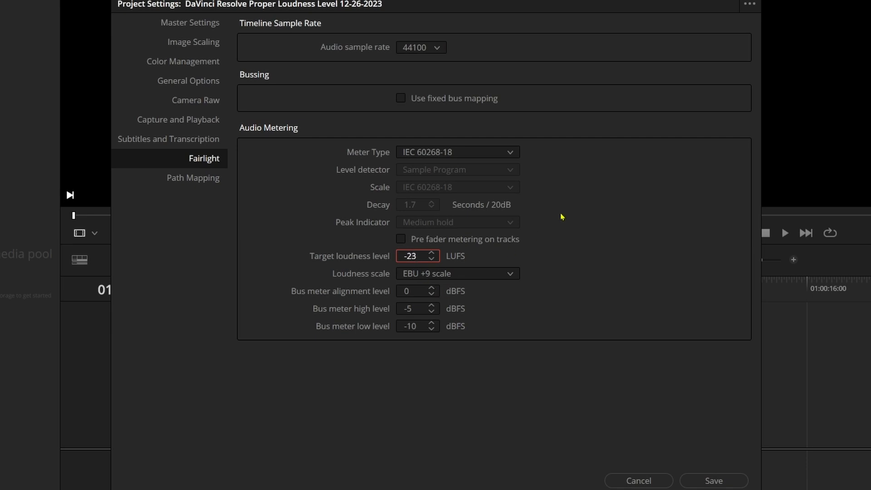
key(Return)
click(748, 5)
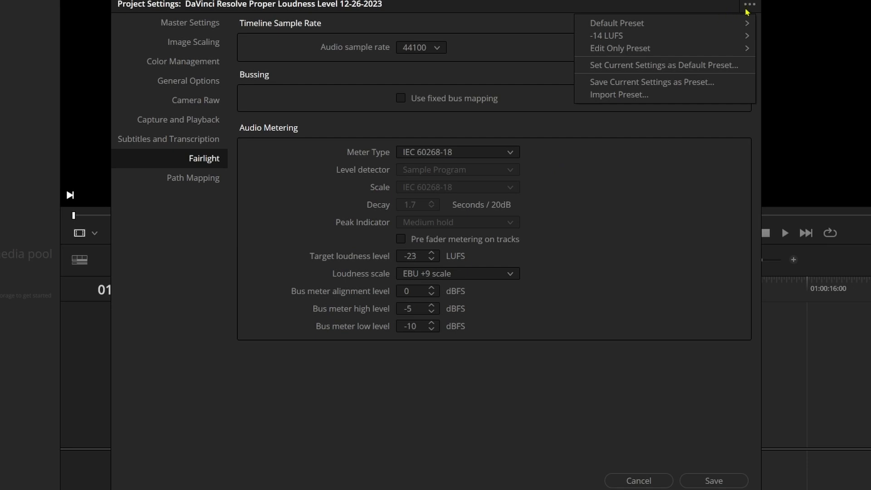
click(674, 176)
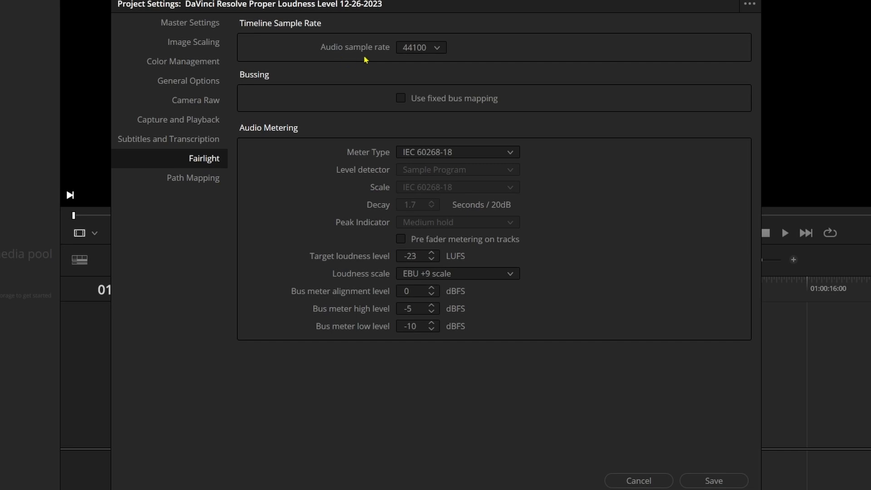
Set the audio sample rate to 48000 and the target loudness level to -14 LUFS, then save the project settings.
click(438, 51)
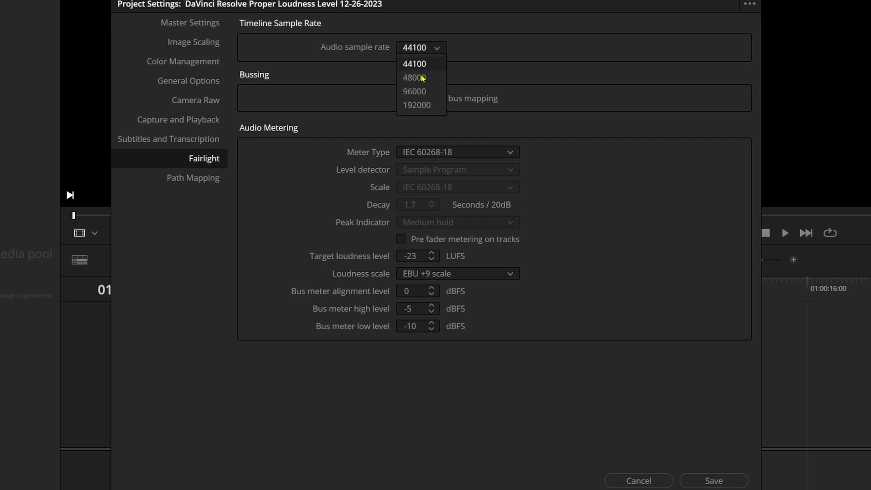
click(422, 78)
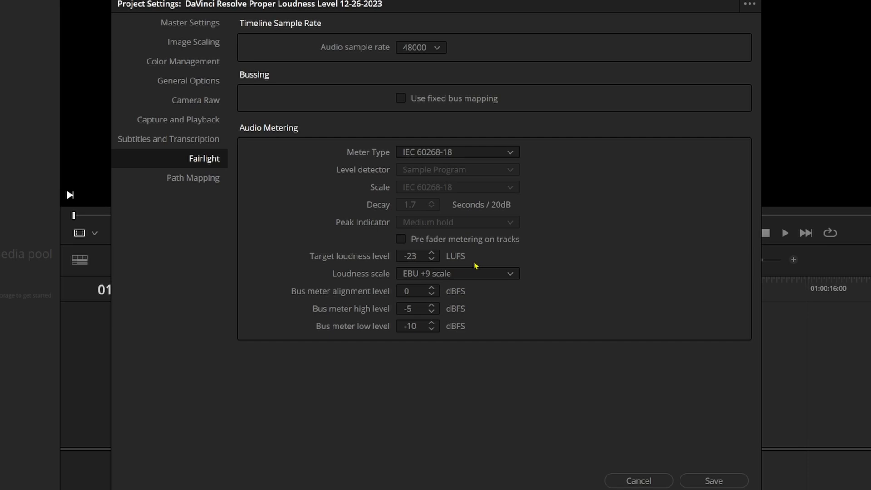
click(418, 257)
drag(408, 256, 403, 257)
text(-14)
key(Return)
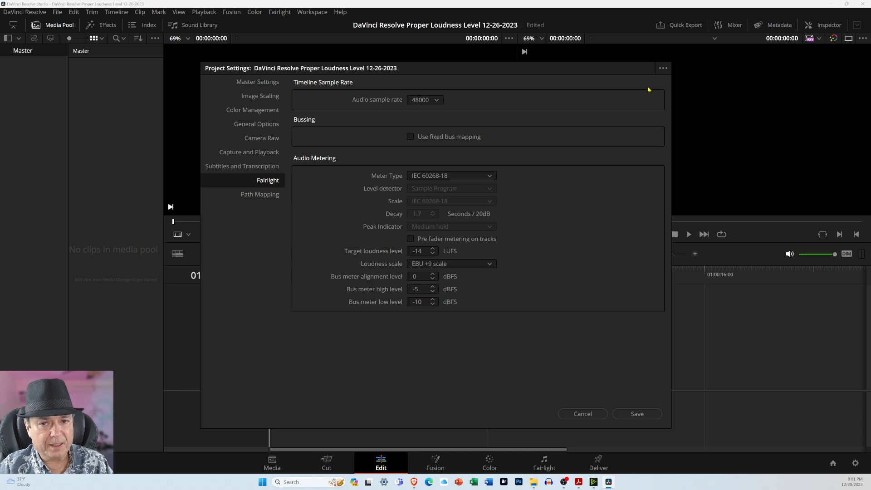
click(635, 413)
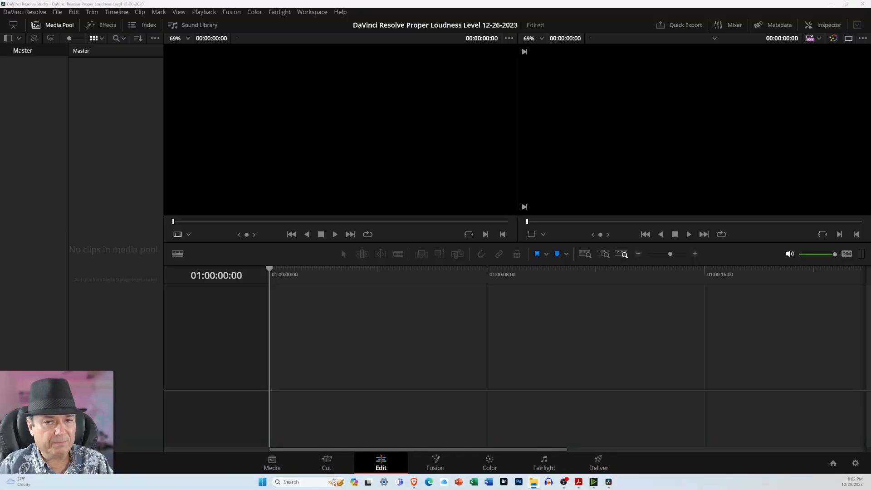
Import the Fugi X-T30 II RAW Video.mkv clip and the Audacity WAV audio file into the media pool's Master bin.
drag(870, 237, 120, 130)
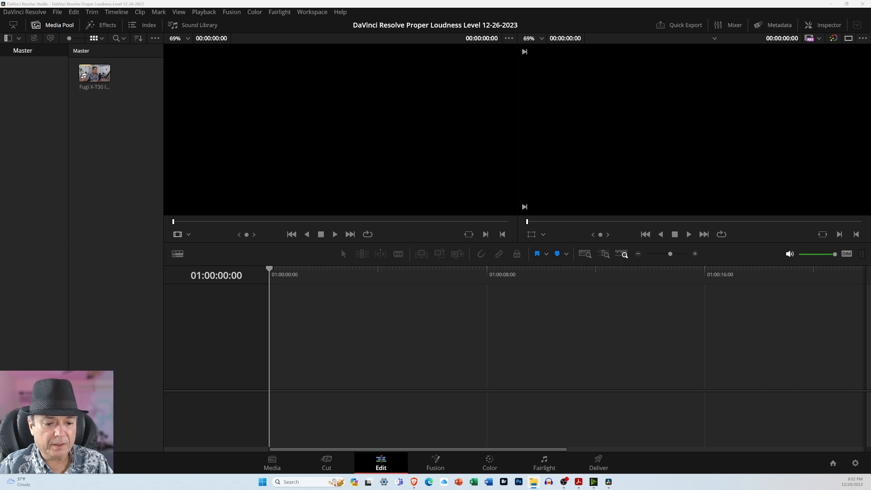
drag(625, 163, 100, 136)
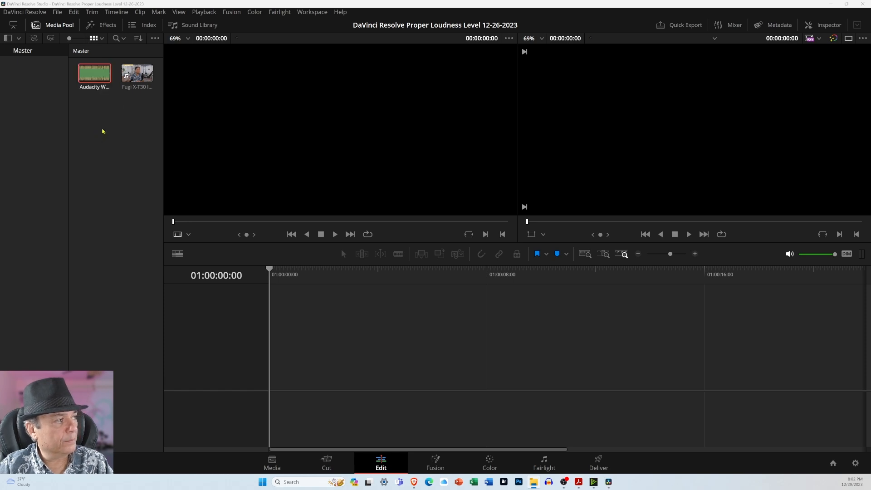
click(129, 80)
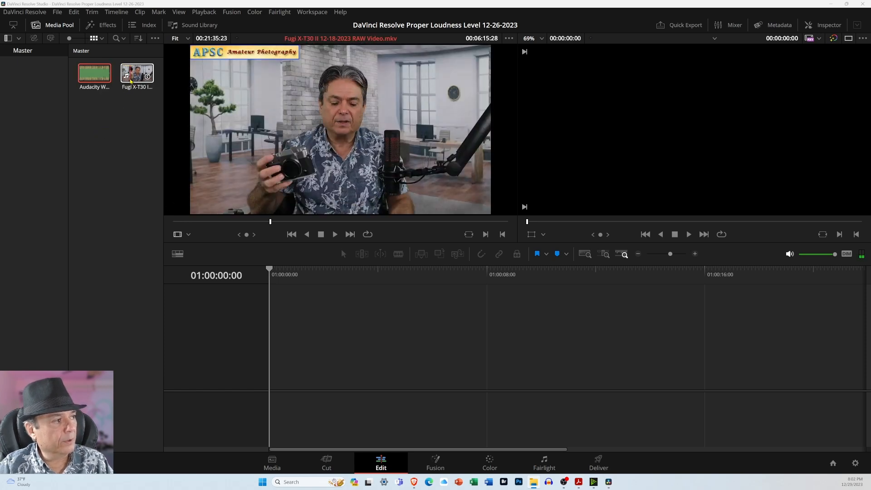
click(132, 105)
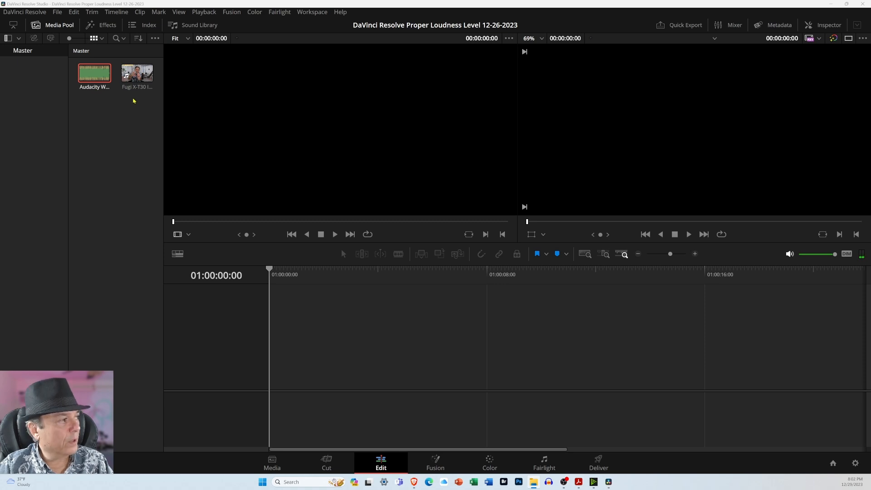
drag(136, 75, 324, 347)
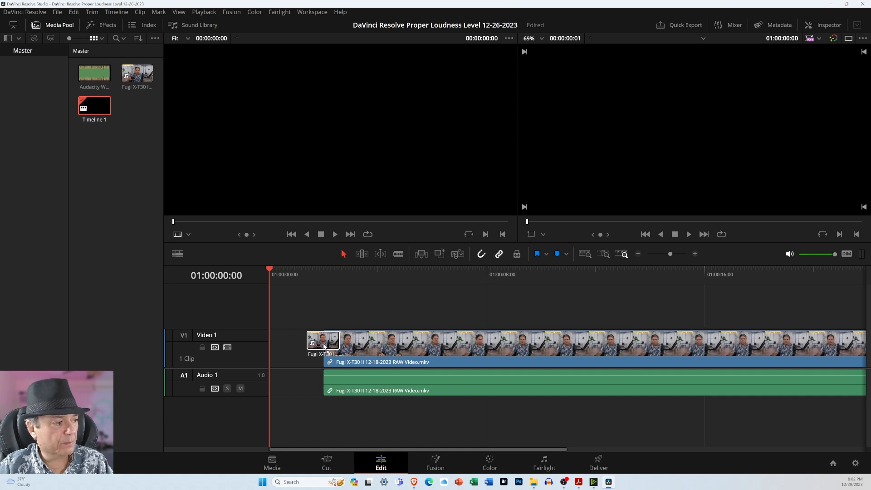
drag(324, 347, 121, 169)
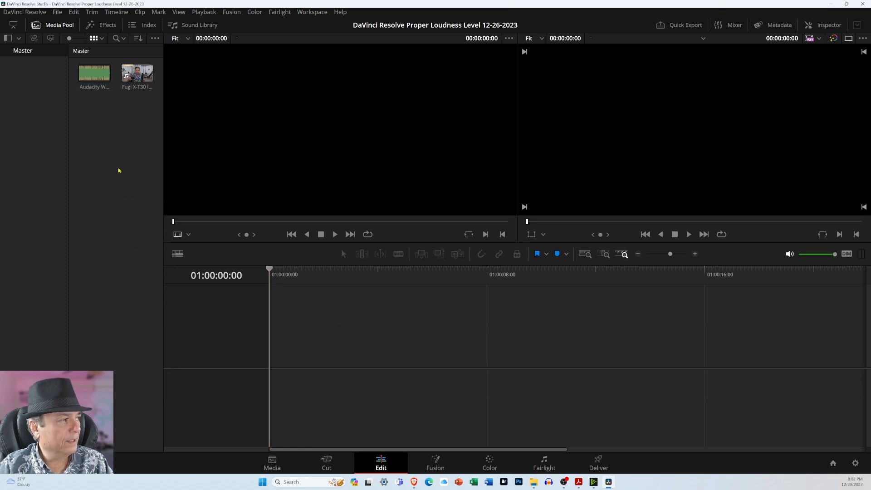
click(99, 94)
click(119, 123)
Place the RAW video clip without its audio on Video 1 and the Audacity WAV file directly beneath it on Audio 1.
click(140, 78)
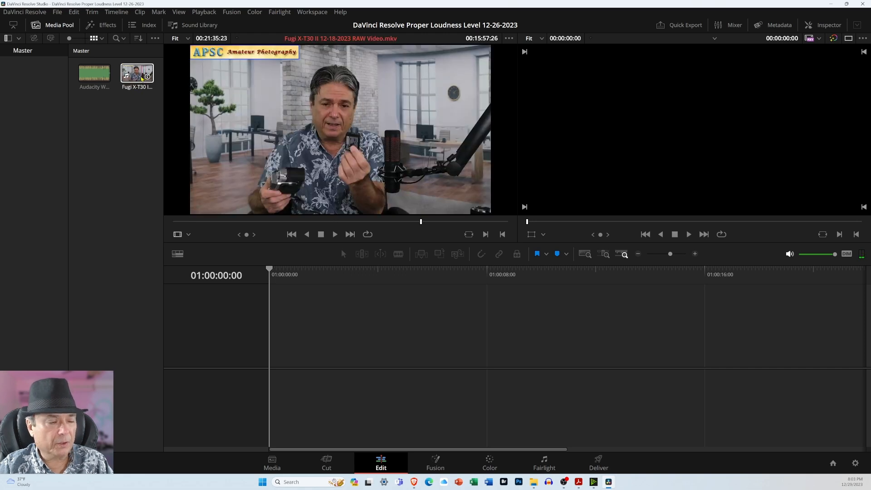
drag(132, 78, 330, 347)
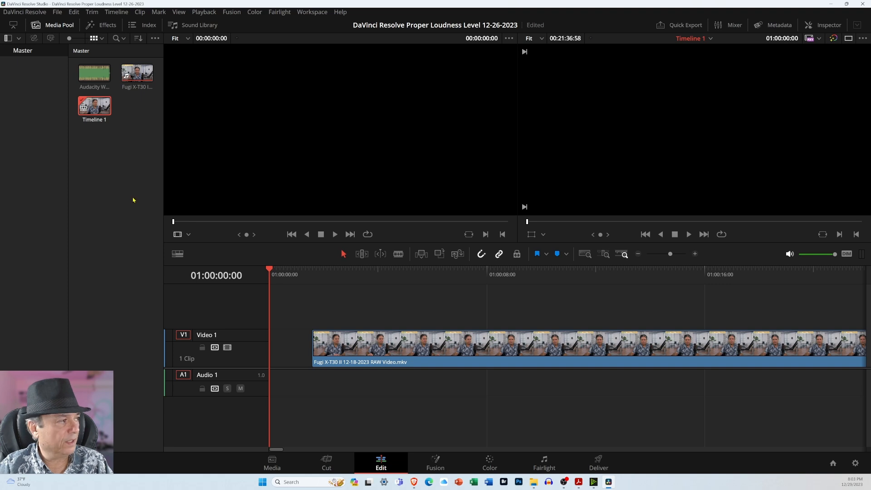
drag(94, 72, 348, 390)
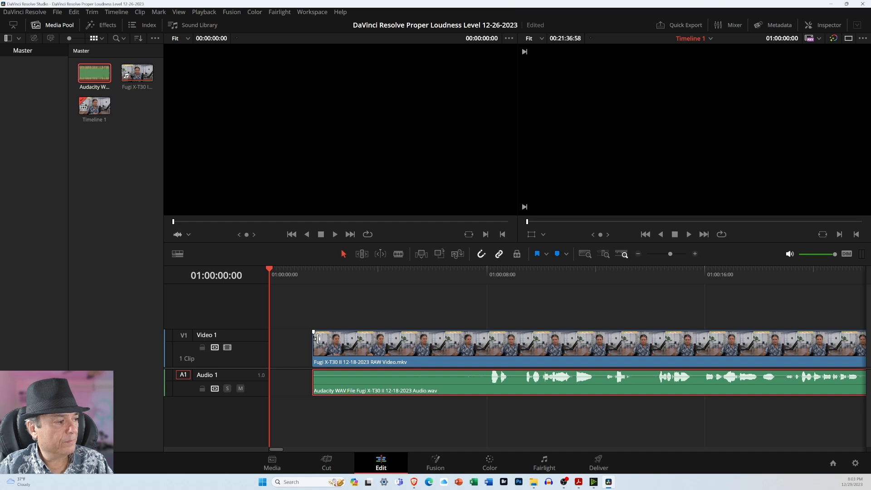
Link the video clip on Video 1 with the WAV clip on Audio 1.
click(348, 359)
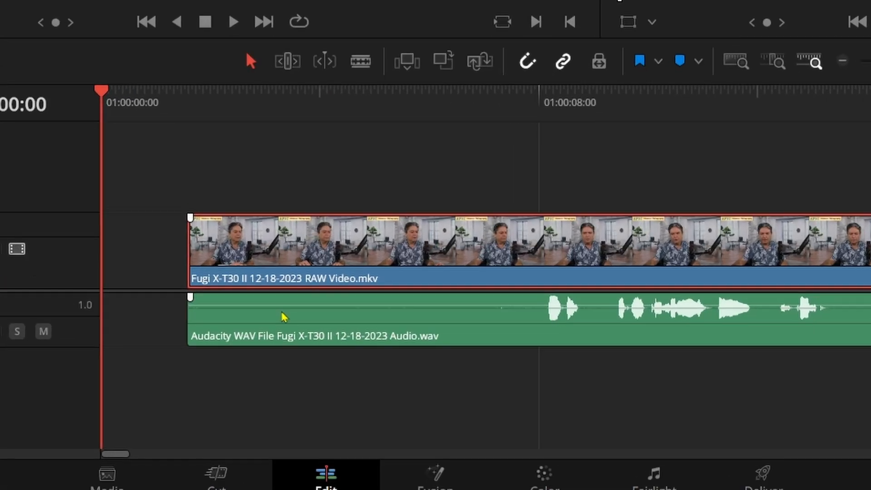
click(288, 320)
click(293, 286)
ctrl+click(324, 335)
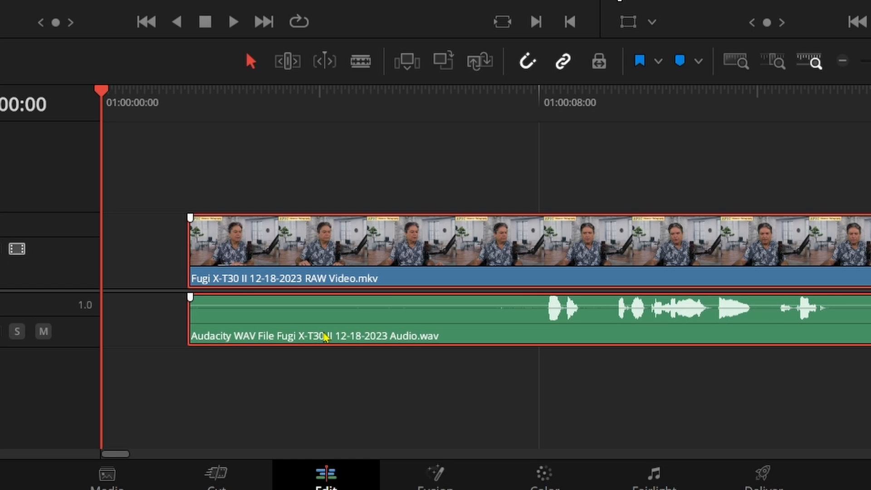
right_click(325, 336)
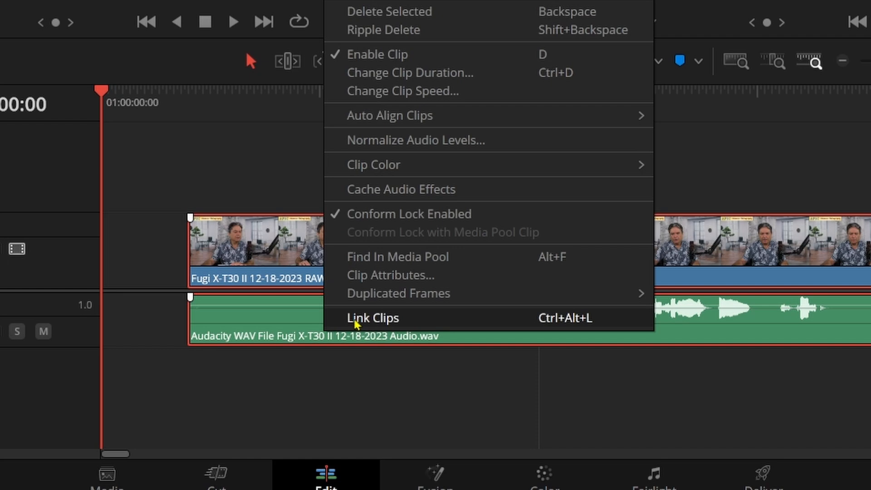
click(358, 319)
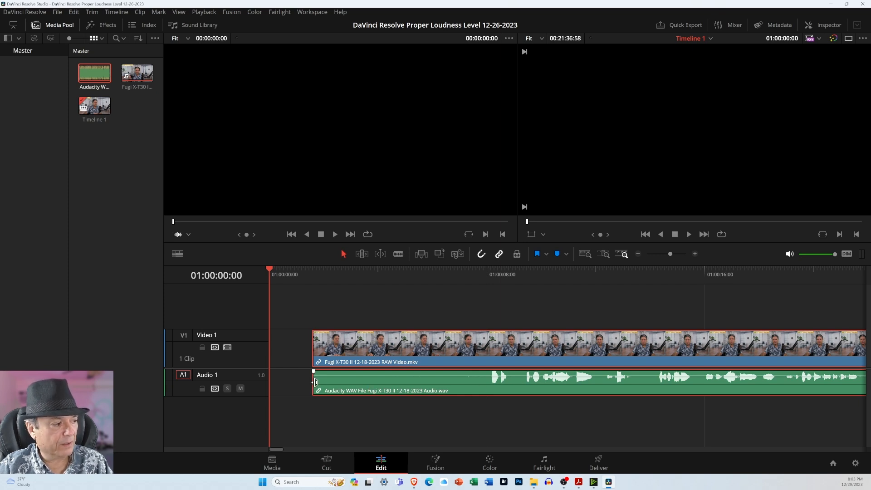
Trim about 6 seconds off the start of the linked clips and move them to the beginning of the timeline.
drag(314, 385, 480, 386)
drag(547, 364, 335, 352)
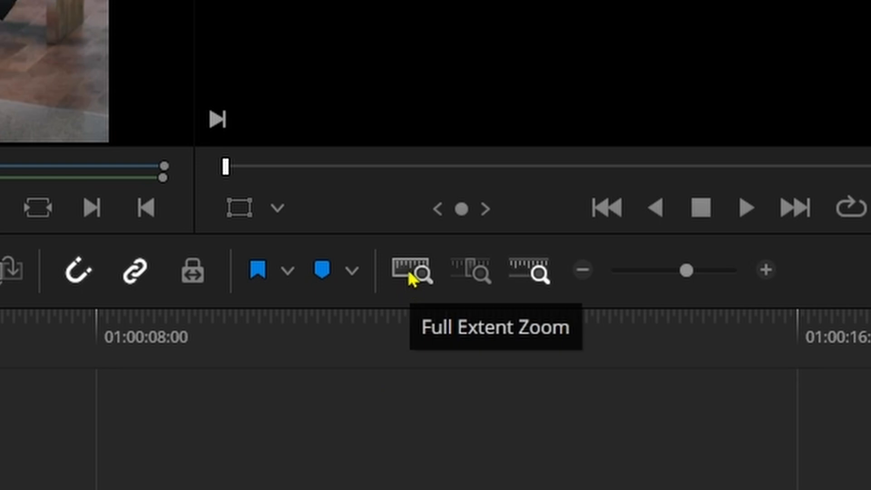
Fit the full timeline in view, then zoom in to inspect the opening section of the linked clips.
click(410, 274)
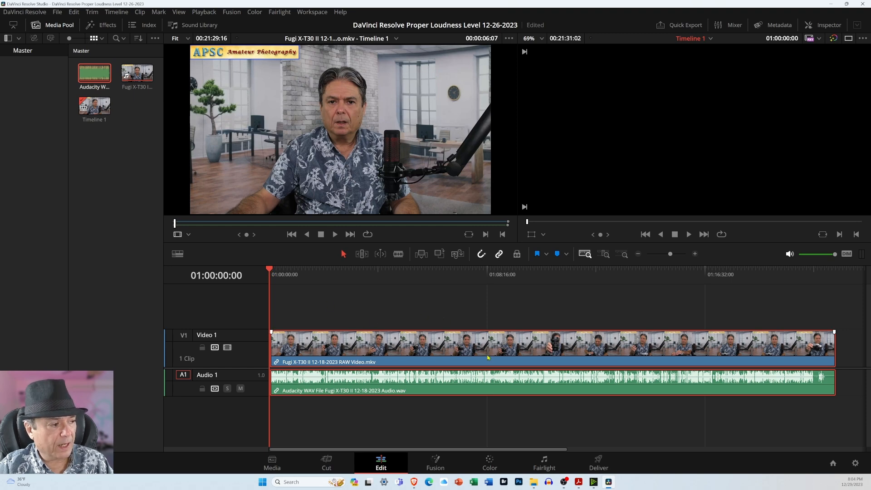
scroll(475, 349, up, 3)
scroll(474, 348, down, 3)
scroll(476, 347, up, 3)
scroll(475, 346, up, 1)
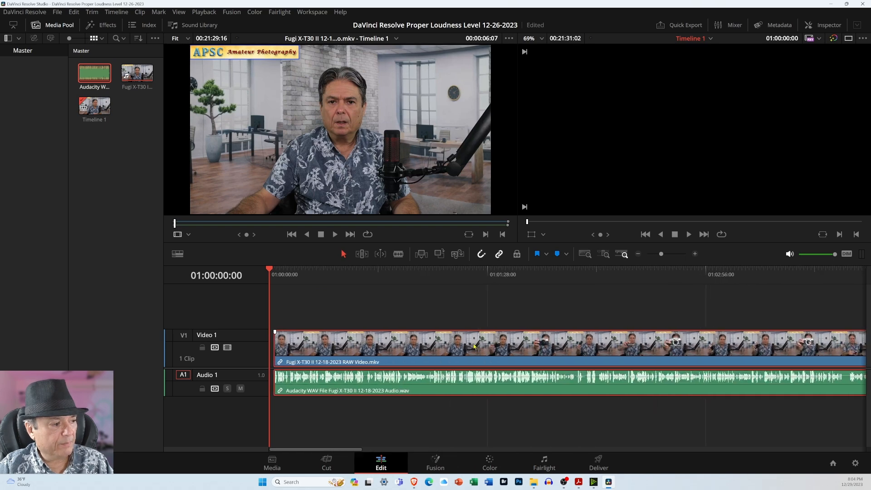
scroll(472, 346, up, 5)
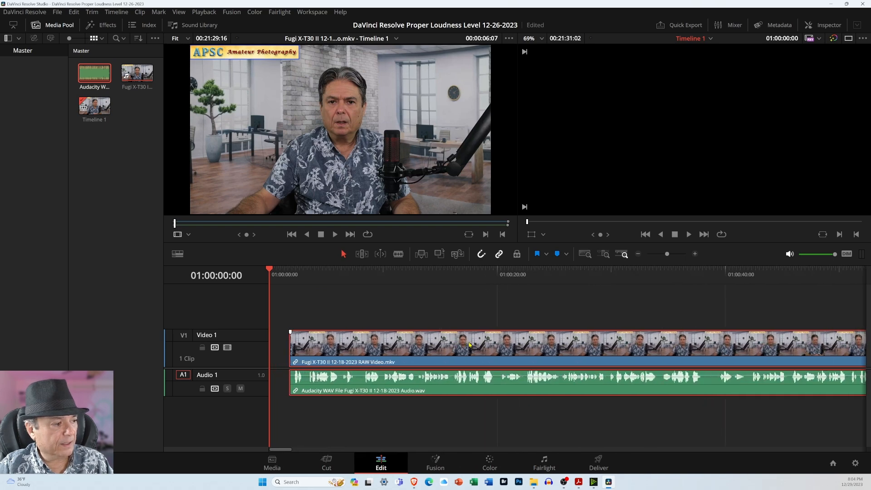
scroll(470, 345, down, 1)
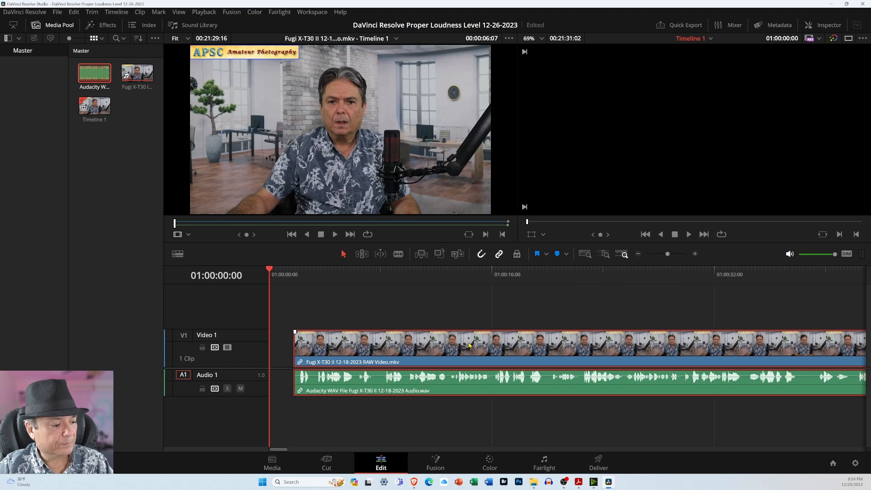
Adjust the Video 1 track height and make the Audio 1 track taller.
shift+scroll(469, 346, up, 3)
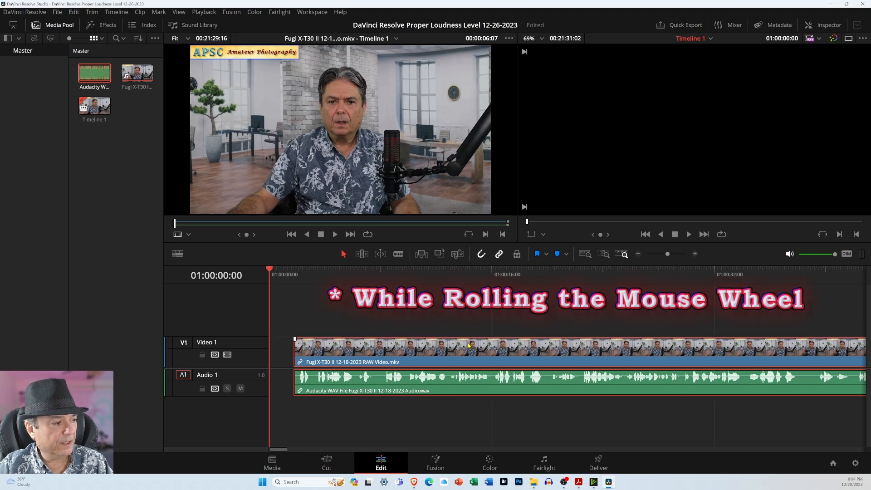
shift+scroll(468, 346, down, 3)
shift+scroll(467, 376, down, 1)
shift+scroll(466, 376, up, 3)
shift+scroll(465, 361, up, 3)
shift+scroll(464, 361, down, 3)
shift+scroll(464, 361, up, 1)
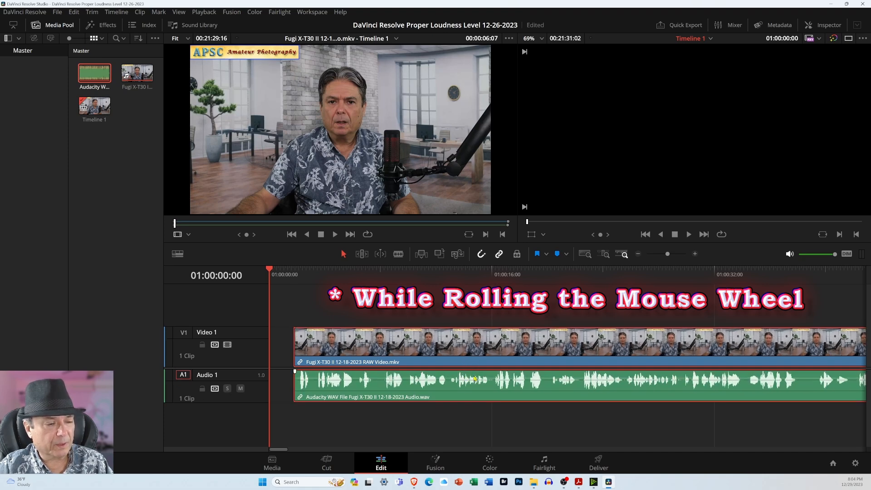
Browse further along the timeline, then fit the full extent of both clips in view.
ctrl+scroll(475, 378, right, 10)
ctrl+scroll(470, 373, right, 3)
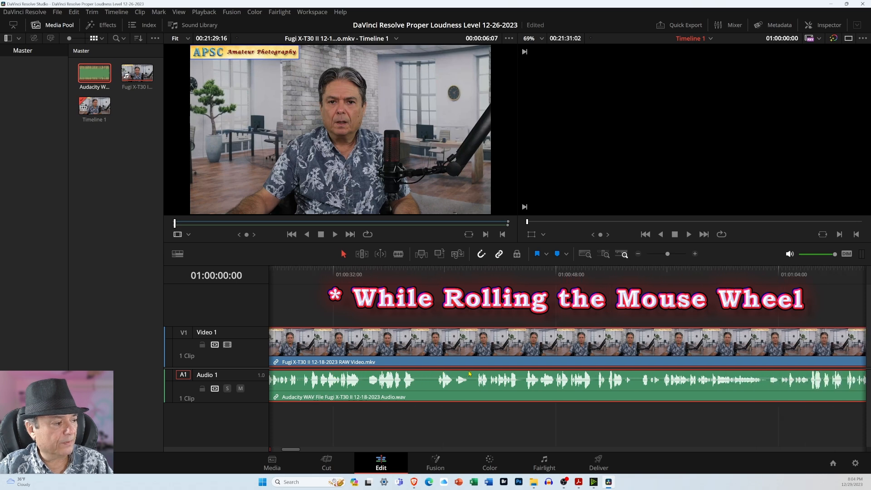
click(585, 255)
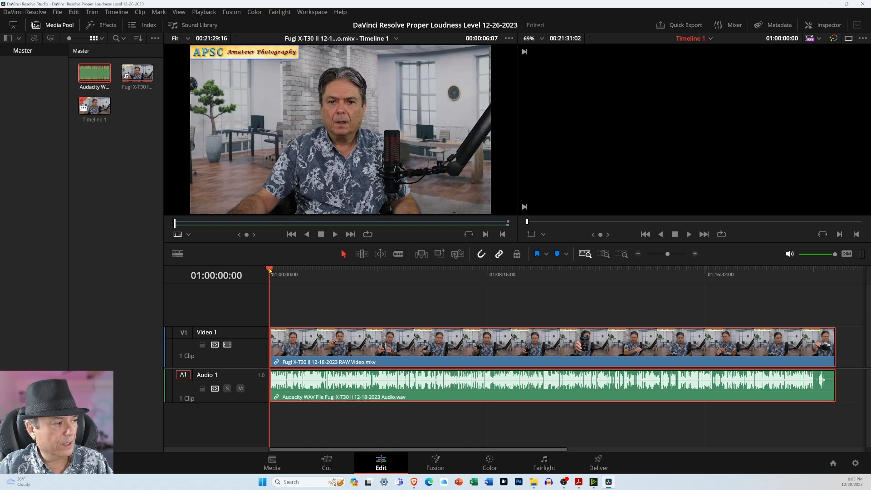
Shift the linked clips away from the timeline start and delete the gap in front of them.
drag(345, 362, 470, 363)
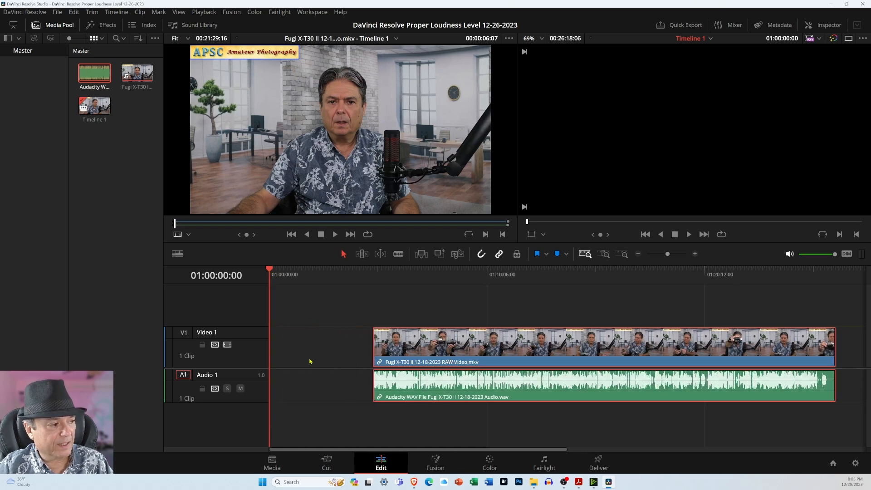
click(294, 355)
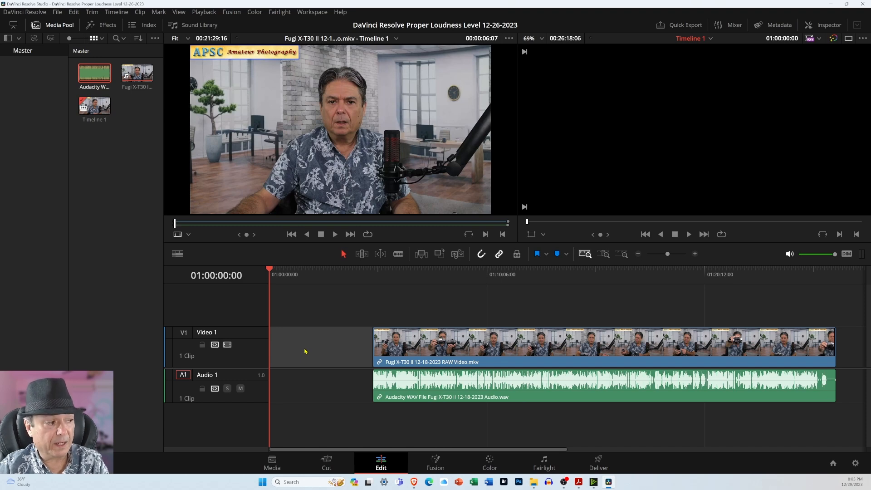
key(Delete)
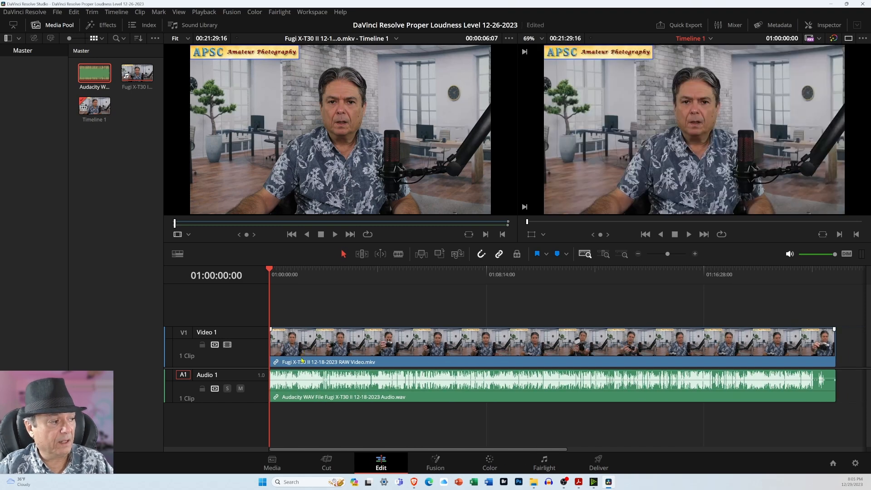
key(ctrl+s)
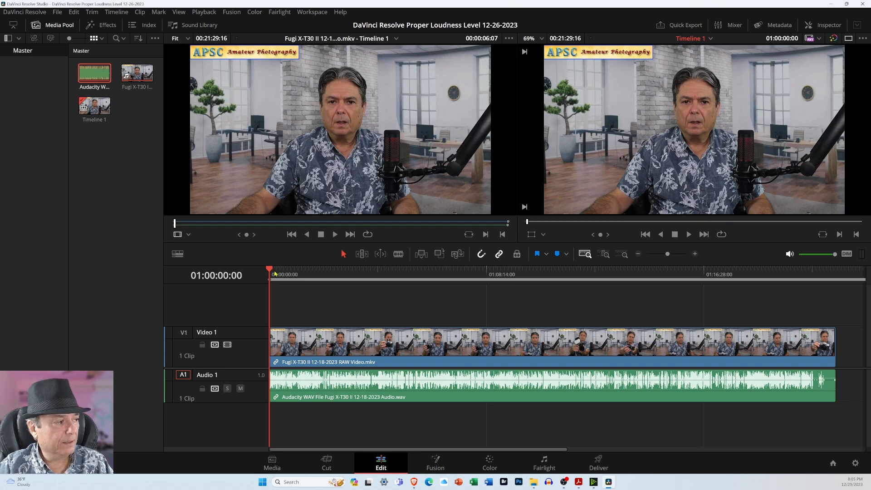
Unlink the video from its audio and trim the end of the video clip to match the end of the audio.
drag(272, 271, 832, 285)
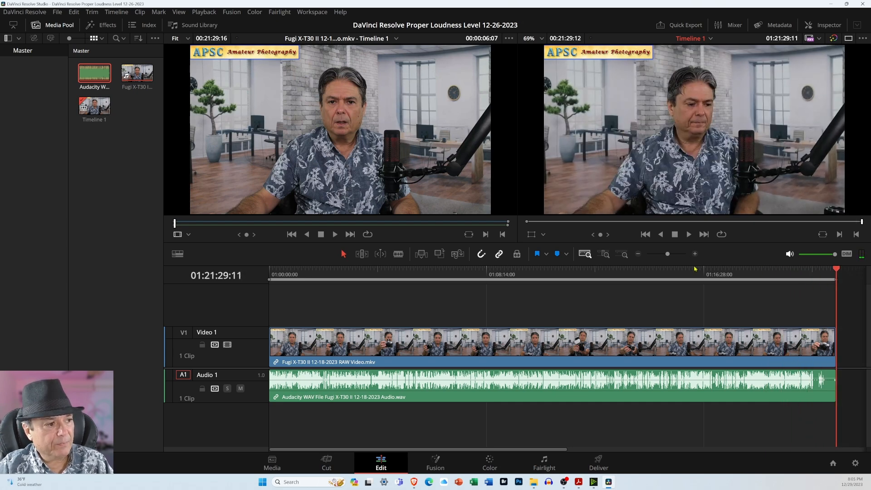
drag(666, 255, 690, 256)
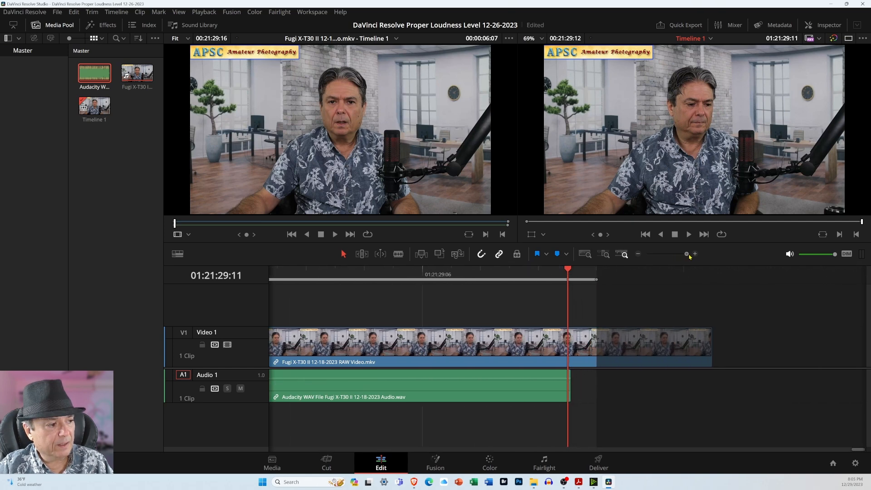
drag(687, 255, 686, 256)
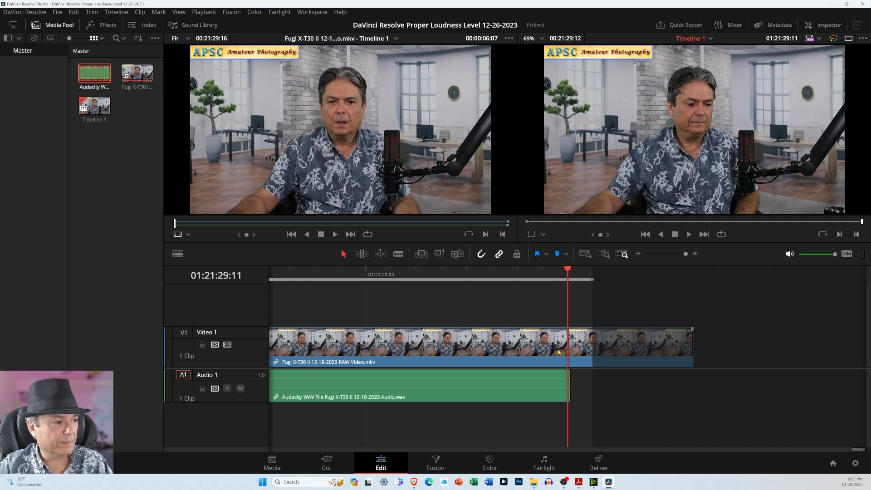
click(541, 352)
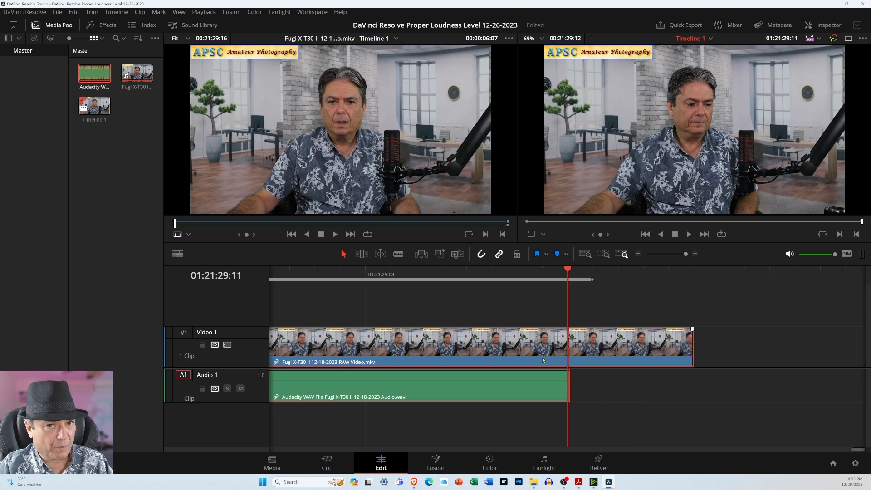
right_click(542, 357)
click(558, 347)
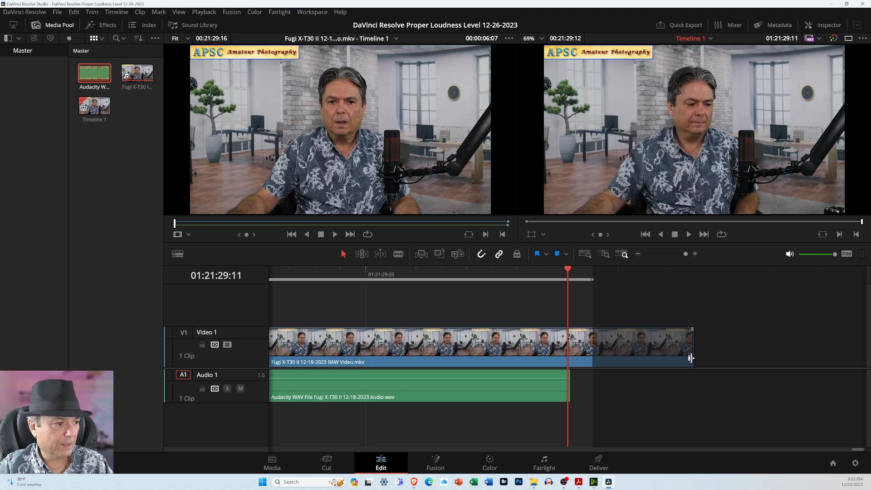
drag(693, 356, 563, 356)
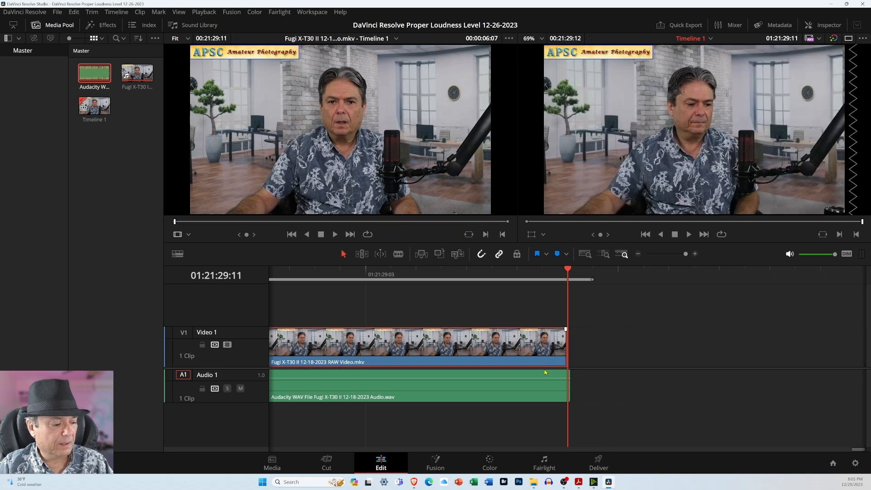
Relink the Video 1 and Audio 1 clips and show the whole timeline.
click(519, 394)
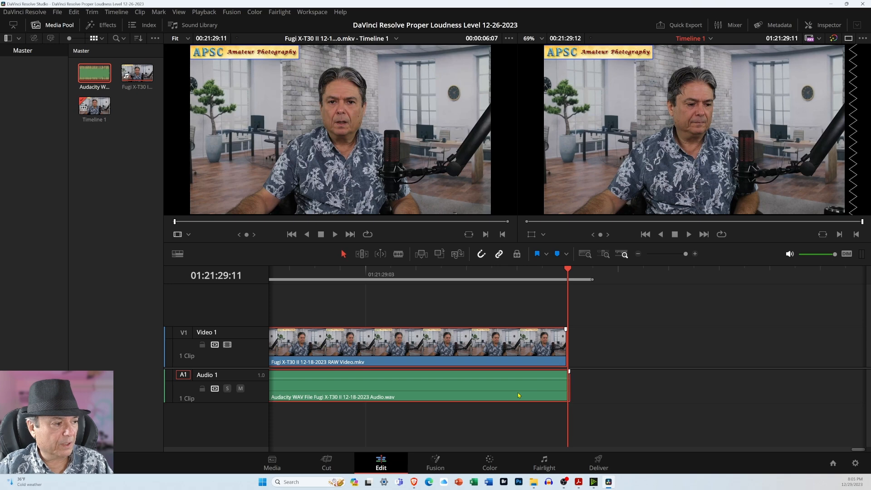
right_click(519, 395)
click(536, 386)
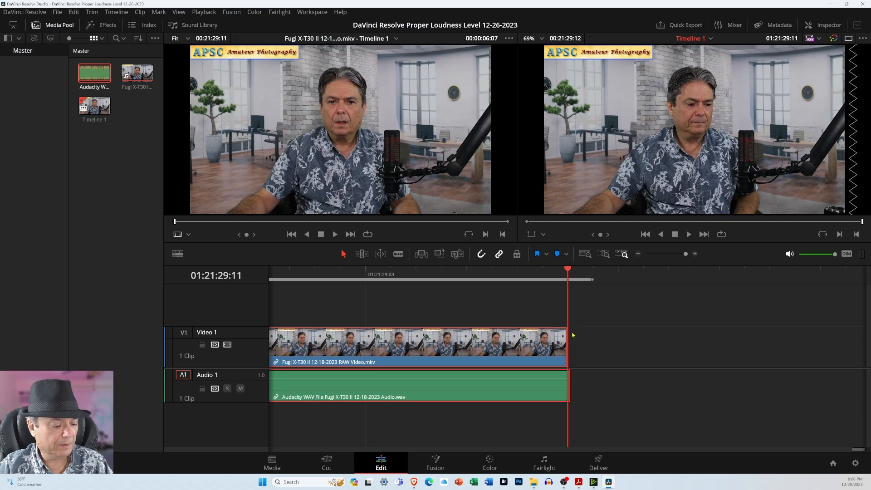
scroll(580, 342, right, 2)
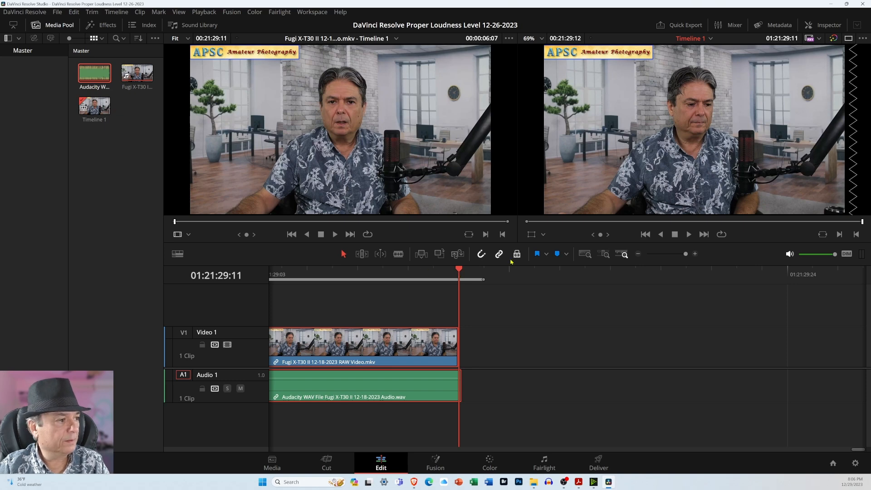
click(584, 254)
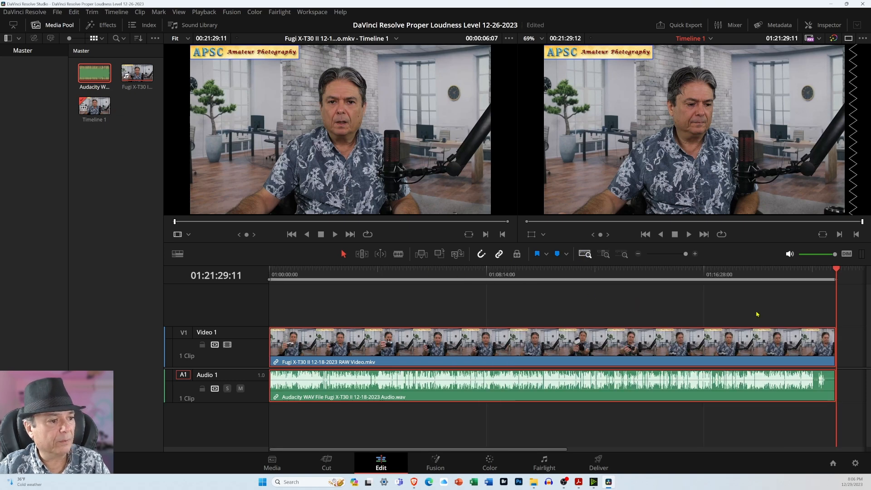
Trim about 25 seconds off the end of the linked clips and place the playhead at their new end.
scroll(813, 304, down, 2)
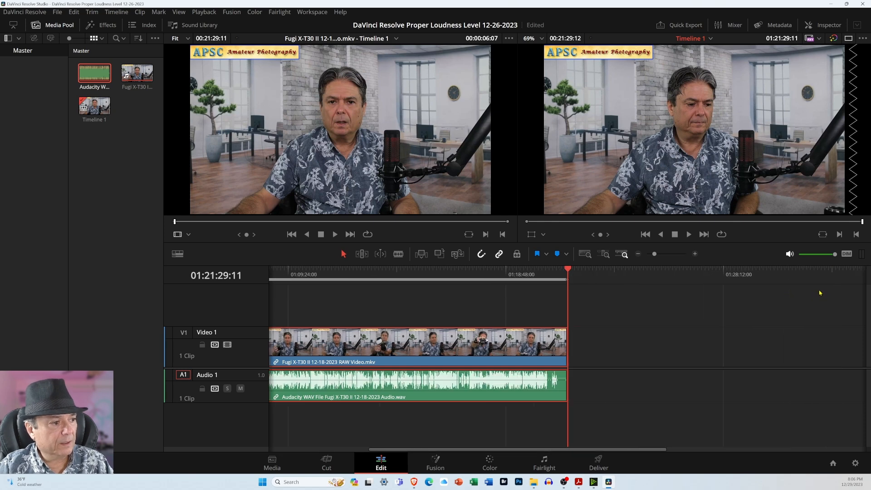
click(645, 256)
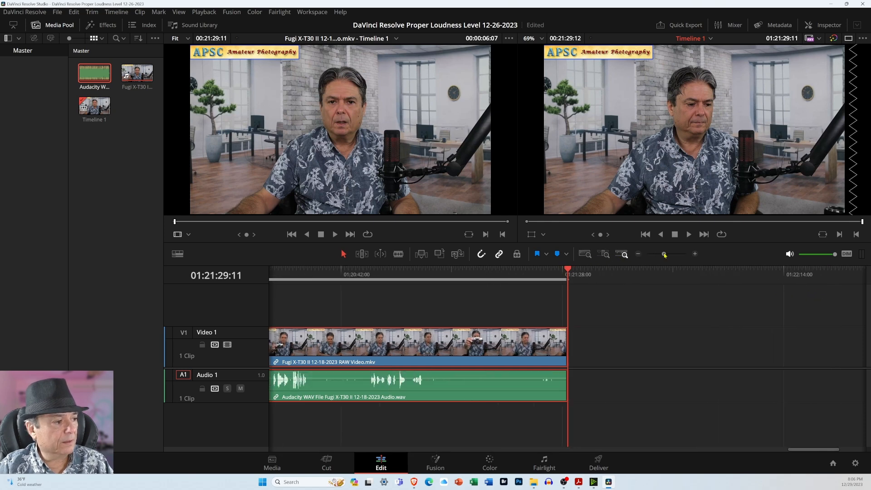
drag(647, 256, 656, 255)
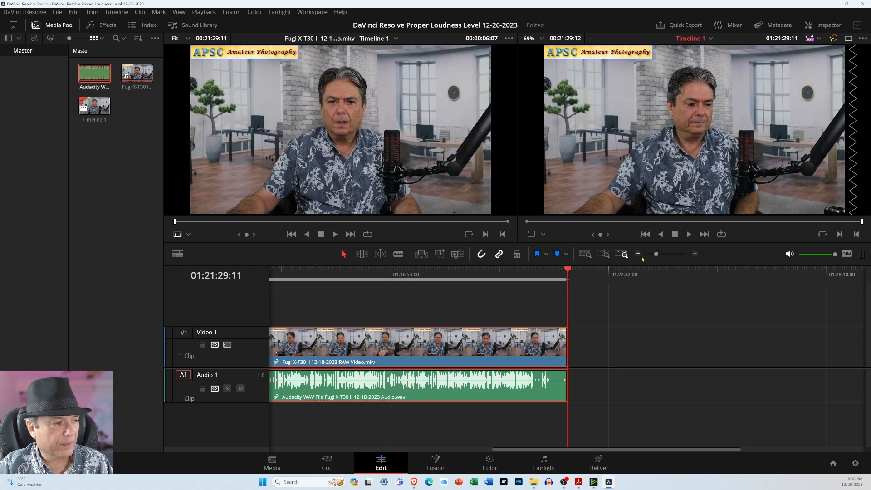
click(586, 255)
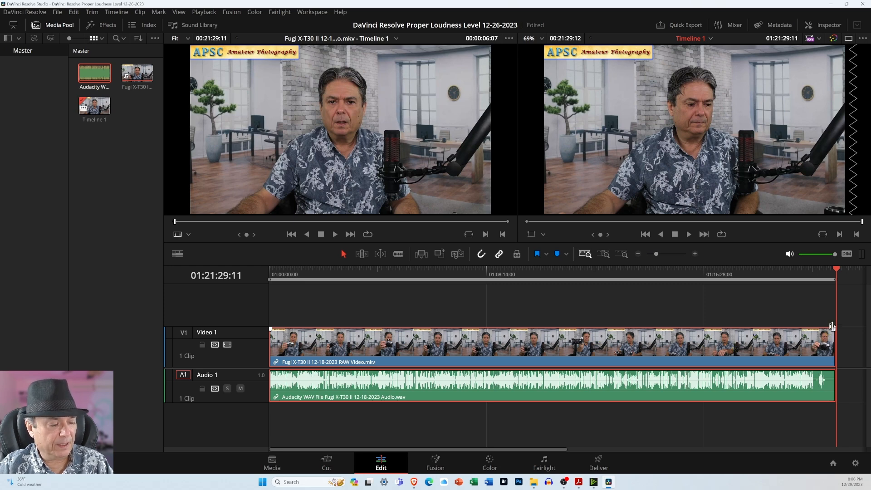
click(666, 255)
click(664, 254)
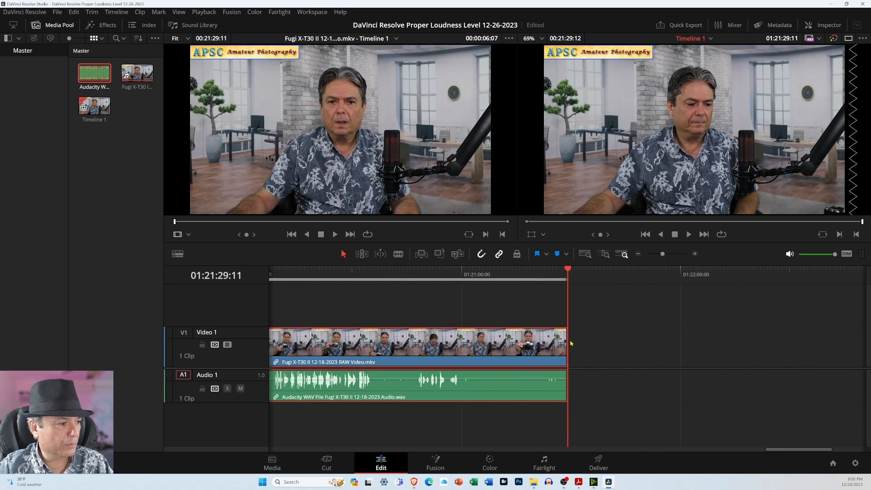
drag(567, 341, 477, 336)
click(471, 271)
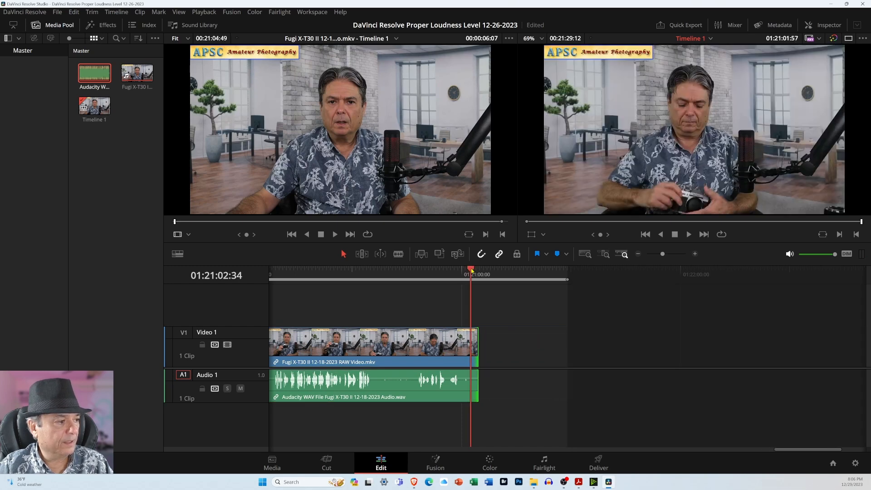
drag(470, 270, 478, 271)
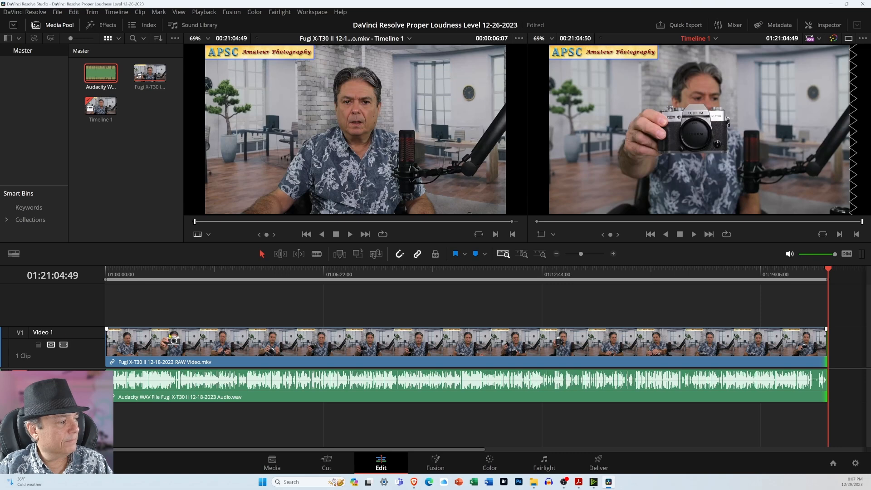
Enlarge the timeline area, switch to the Fairlight page and show the Inspector.
click(14, 25)
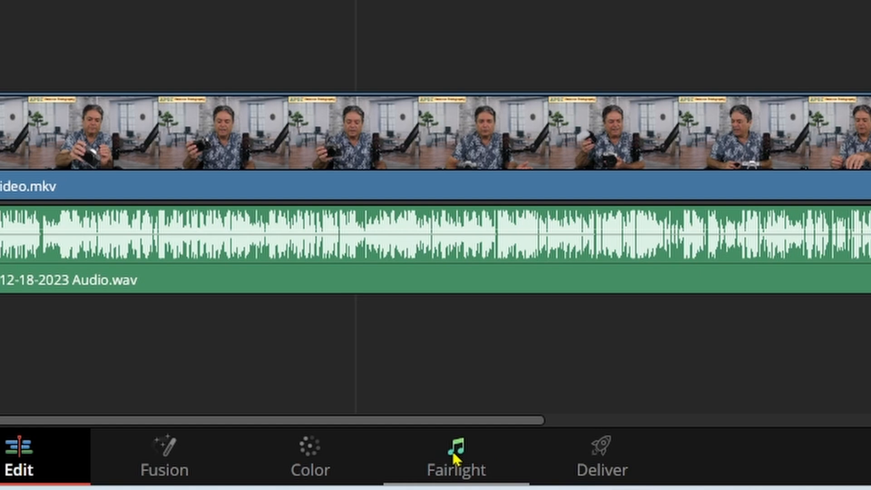
click(452, 452)
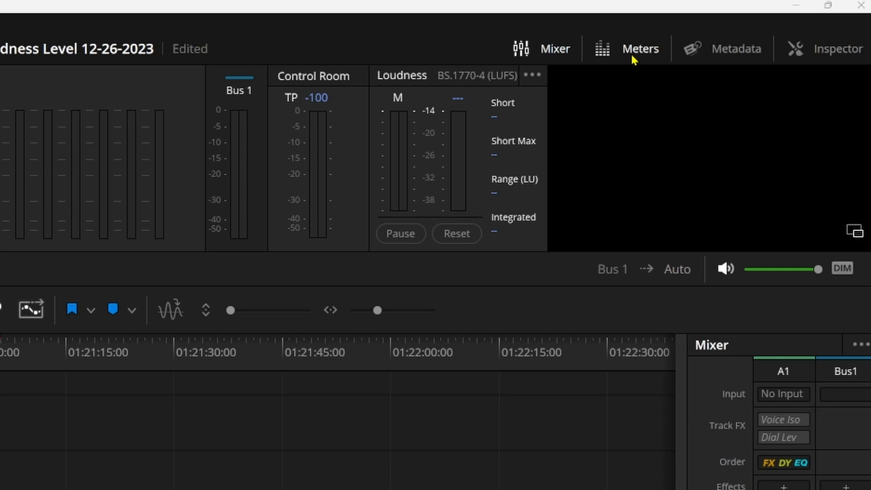
click(826, 54)
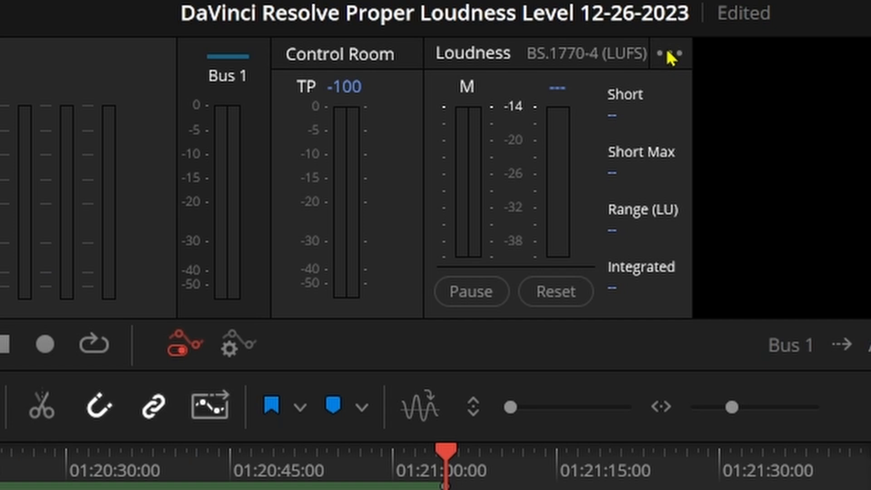
Enable Lock Metering to transport for the loudness meter and turn on looped playback.
click(669, 54)
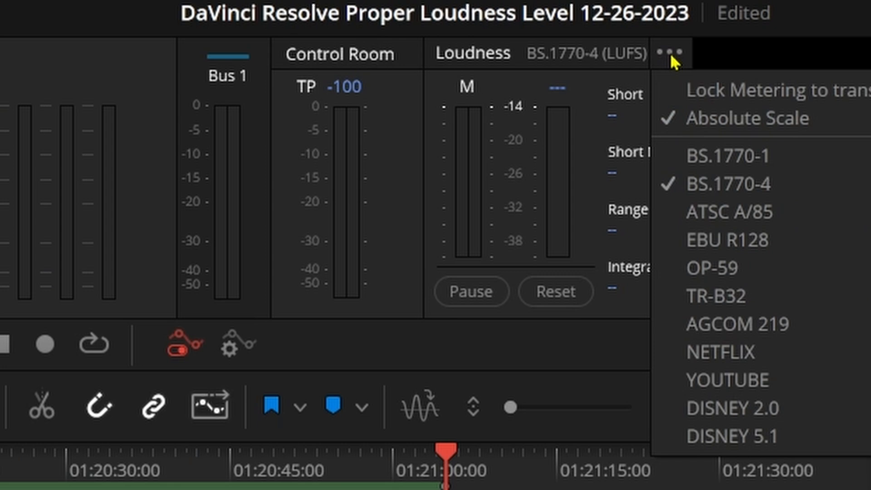
click(673, 91)
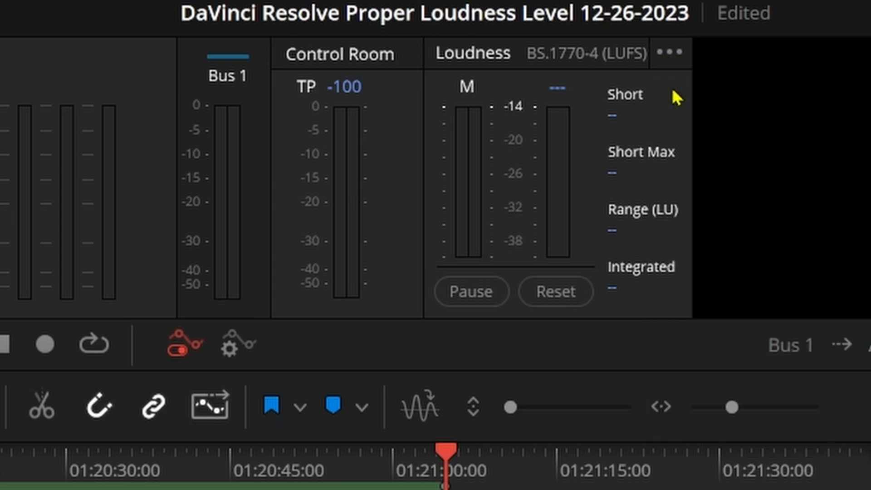
click(671, 53)
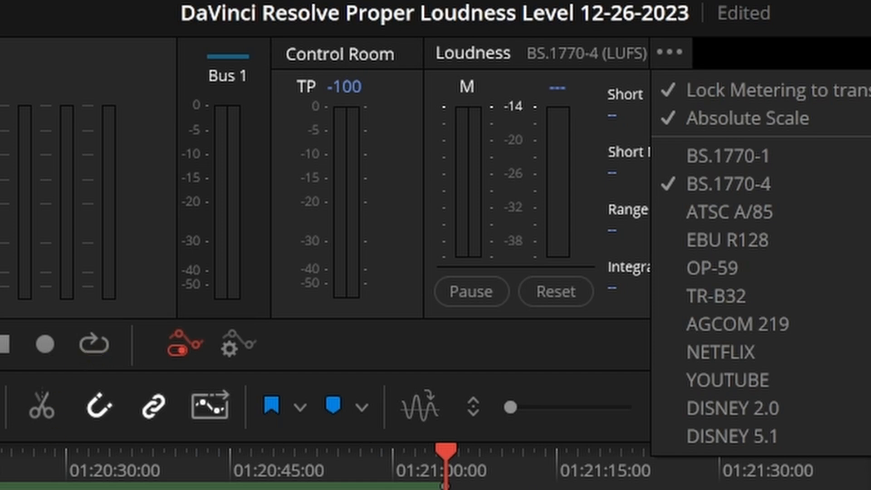
key(Escape)
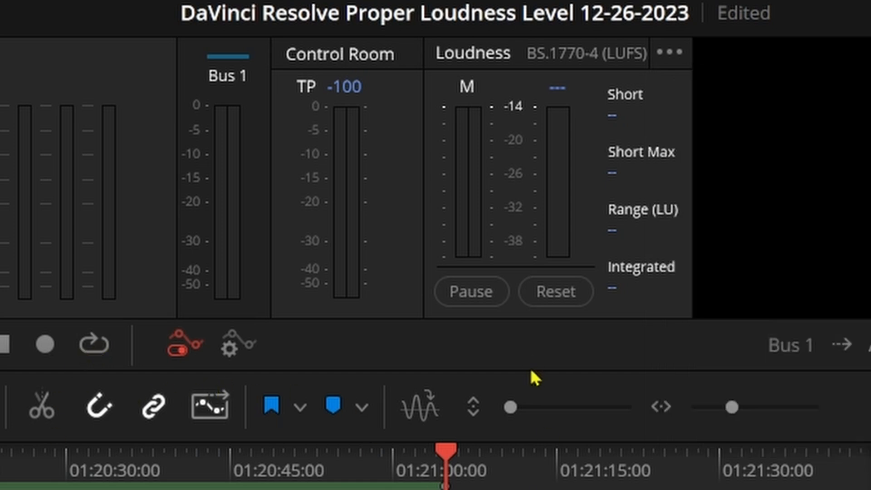
click(93, 346)
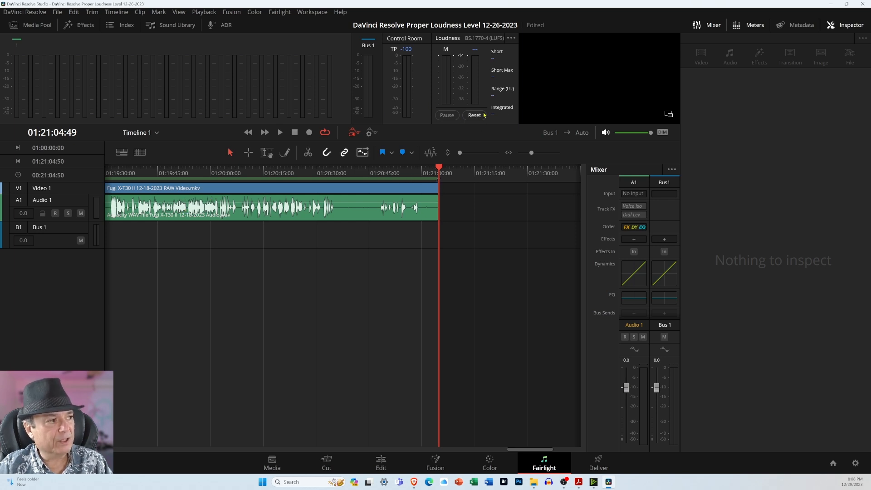
Review the loudness meter's options, including Absolute Scale and the available loudness standards.
click(511, 37)
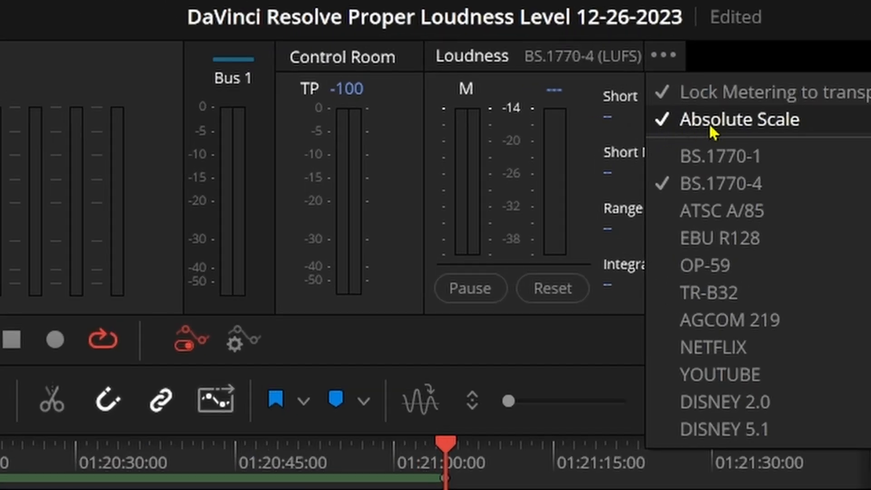
click(465, 119)
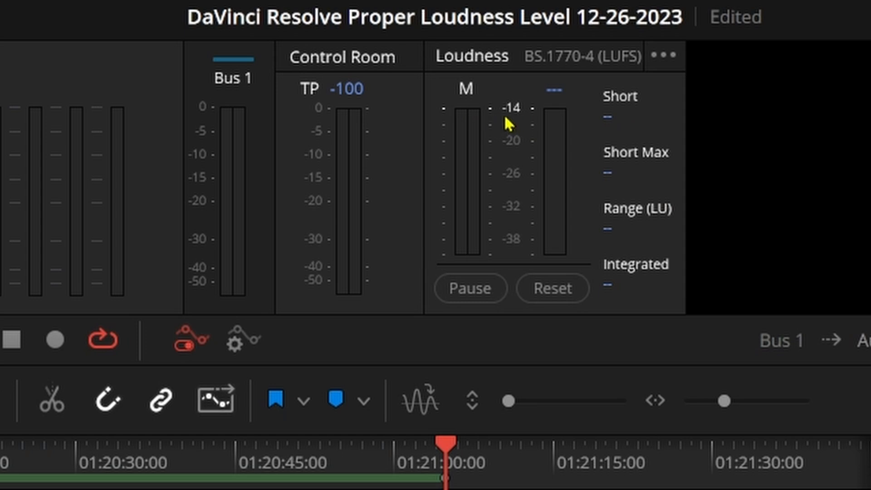
click(661, 64)
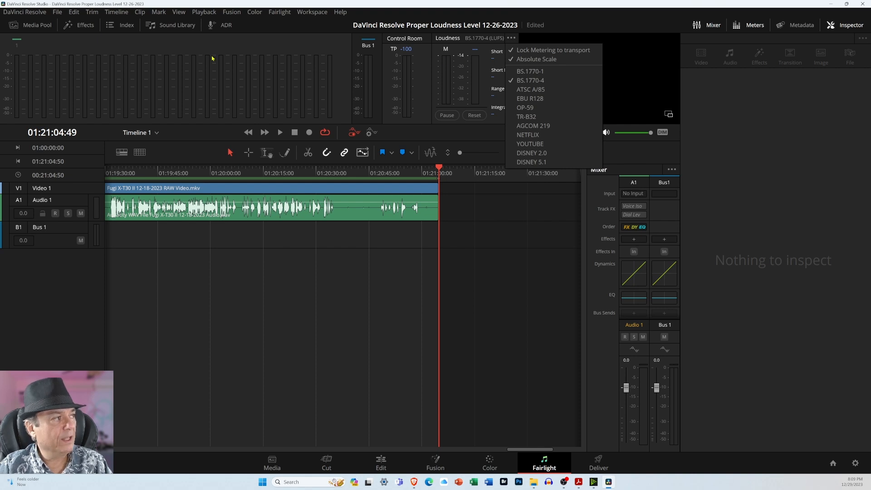
click(57, 12)
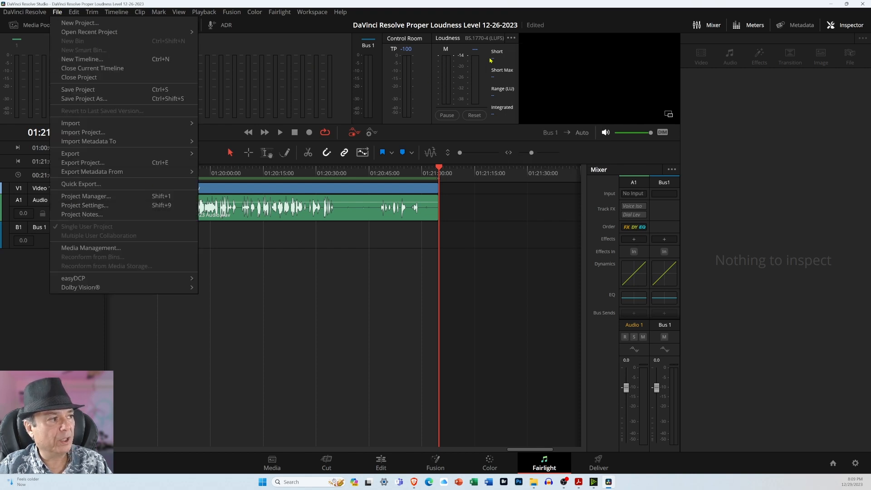
click(511, 37)
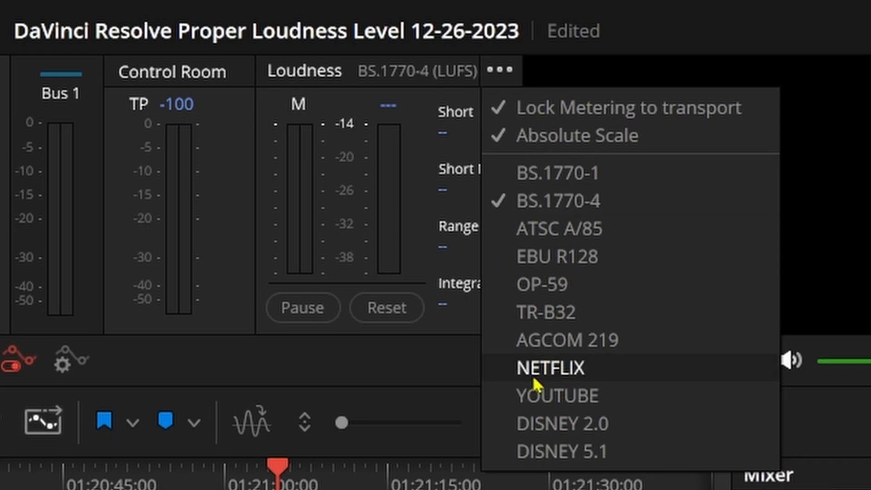
click(863, 373)
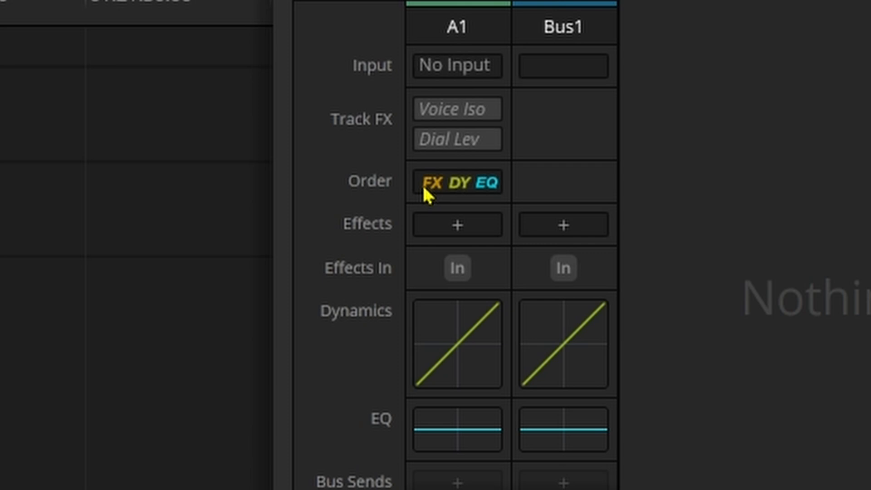
Set track A1's processing order to EQ, FX, DY.
click(479, 182)
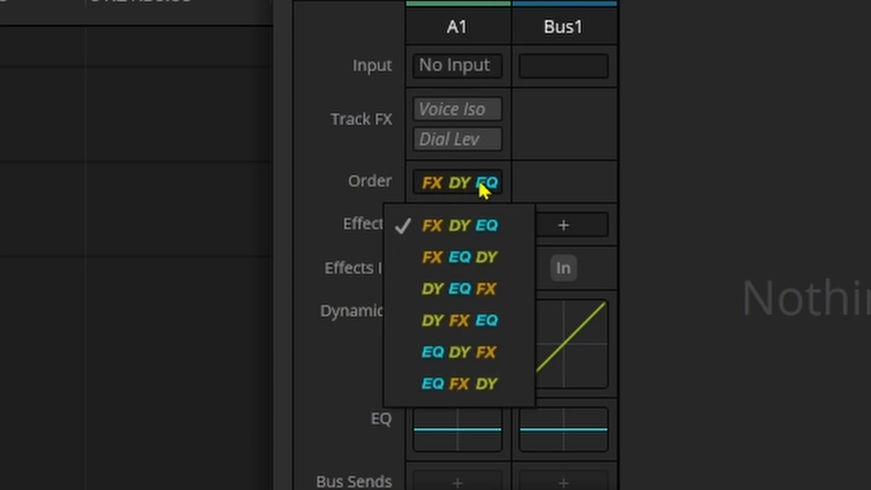
click(438, 386)
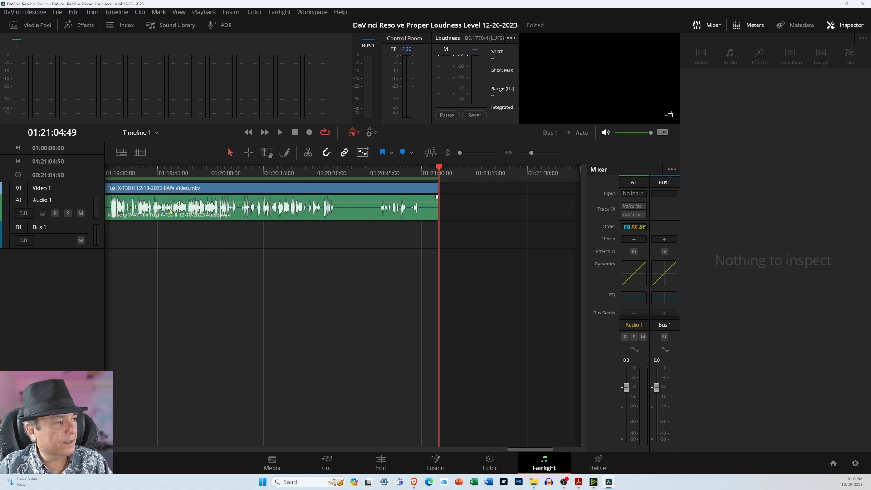
Examine the Inspector settings for the audio clip, the Audio 1 track and Bus 1 in turn.
click(240, 212)
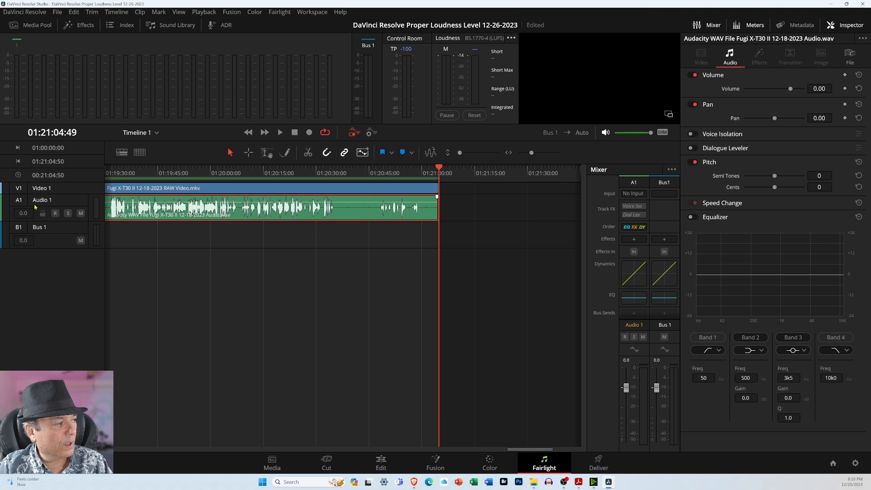
click(47, 191)
click(48, 202)
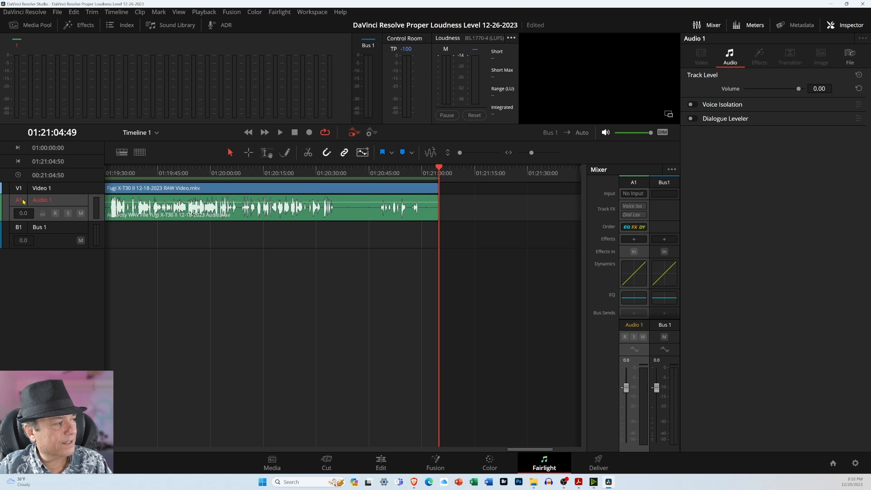
click(25, 228)
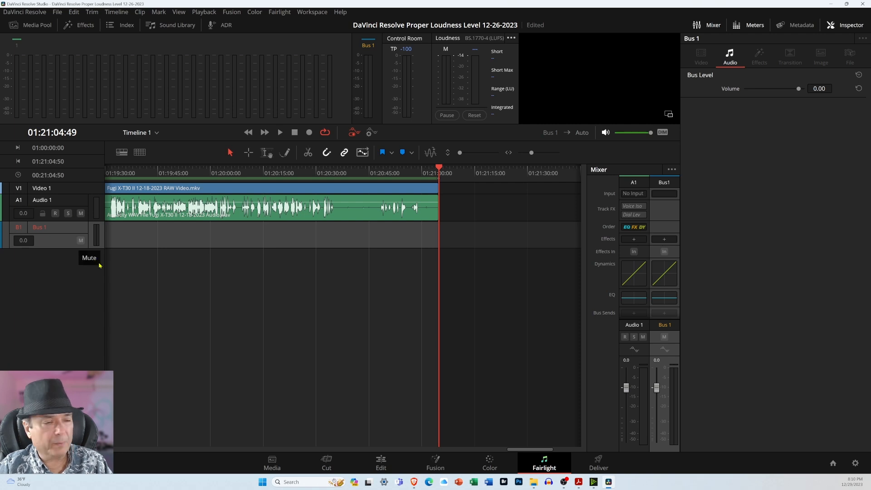
click(631, 184)
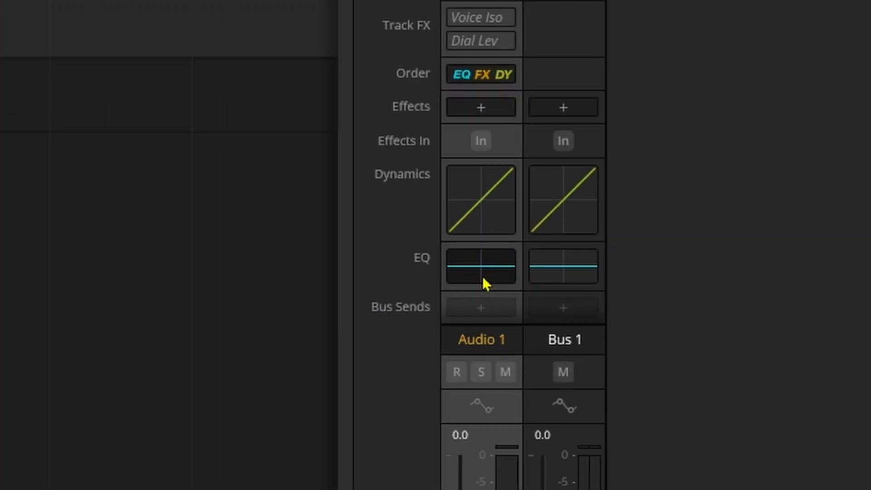
Open the equalizer for Audio 1 and load the Basic Equilizer Setup preset.
click(485, 283)
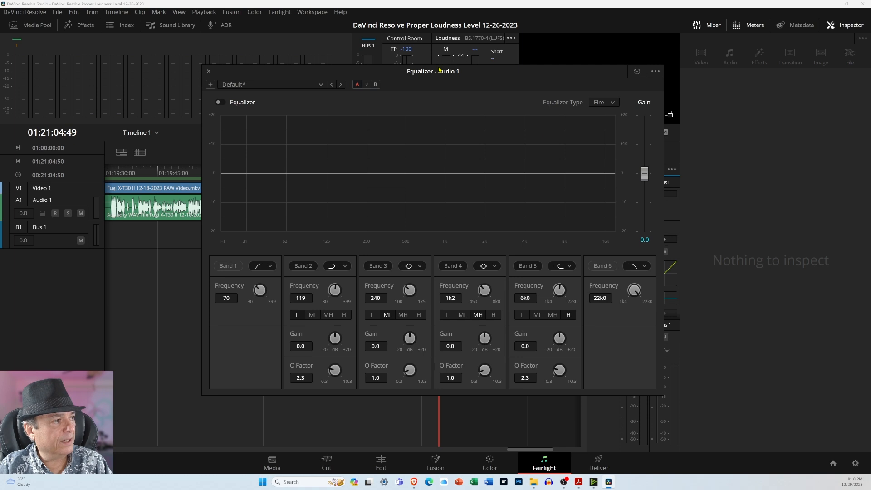
drag(439, 70, 439, 121)
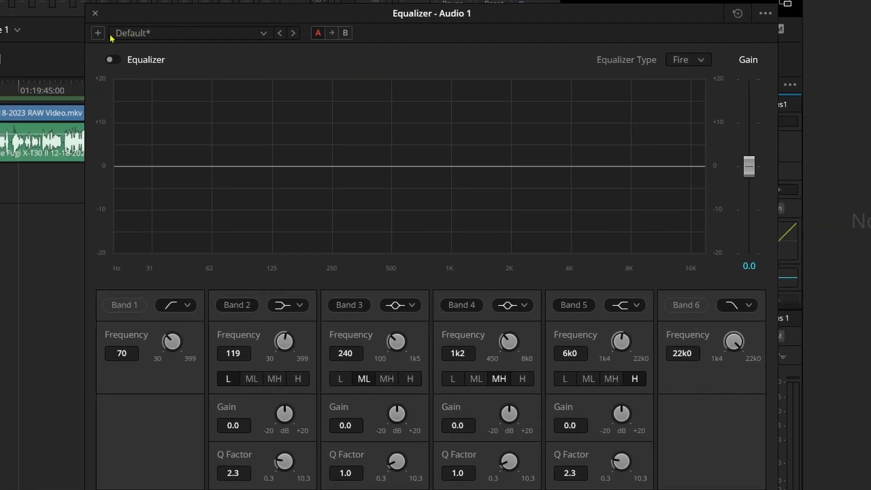
click(263, 35)
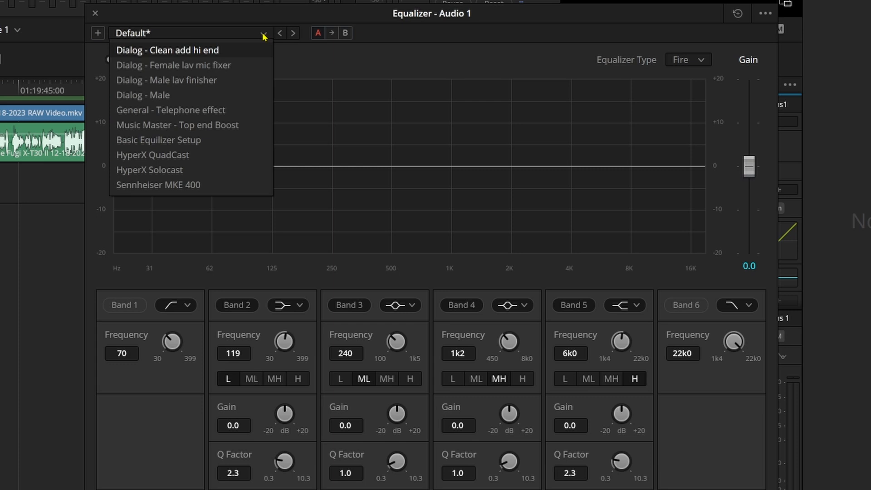
click(205, 142)
Set the equalizer's Band 1 frequency to 80 and Band 2 frequency to 250, and reposition the equalizer window.
scroll(127, 356, up, 1)
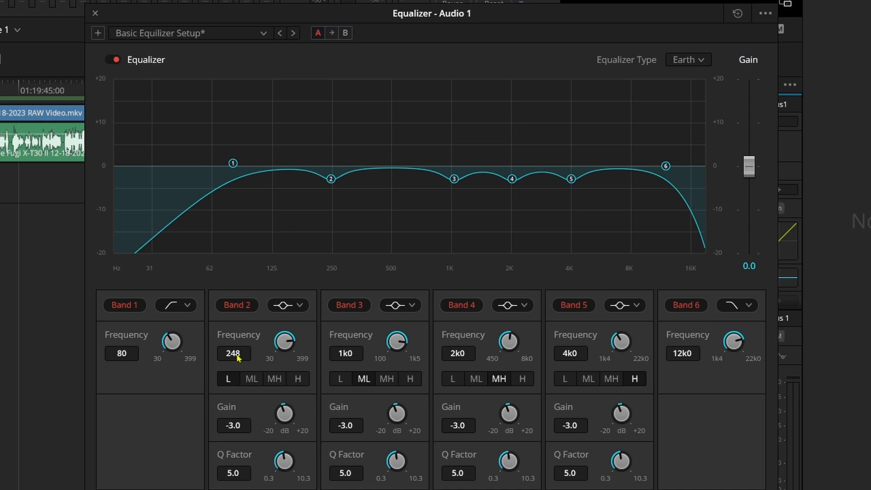
scroll(238, 358, up, 1)
drag(515, 14, 529, 0)
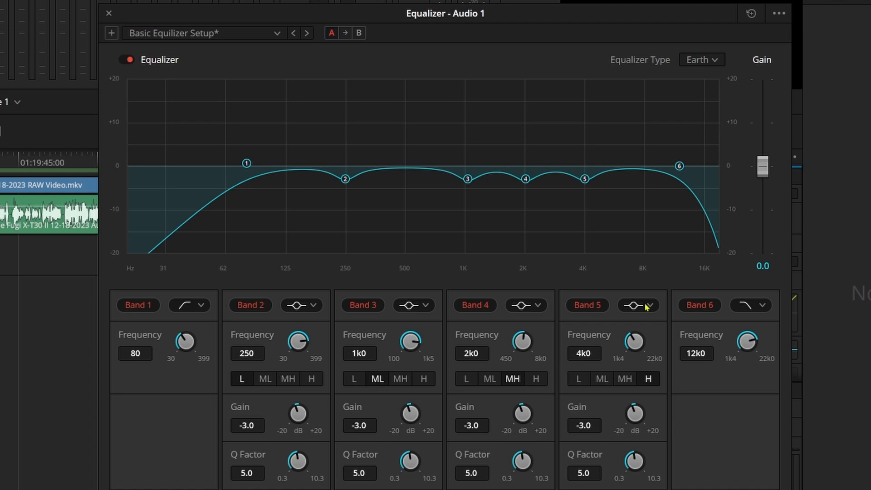
Toggle Band 6 off and on, and try Band 1's filter type and frequency controls, keeping its high-pass filter.
click(706, 308)
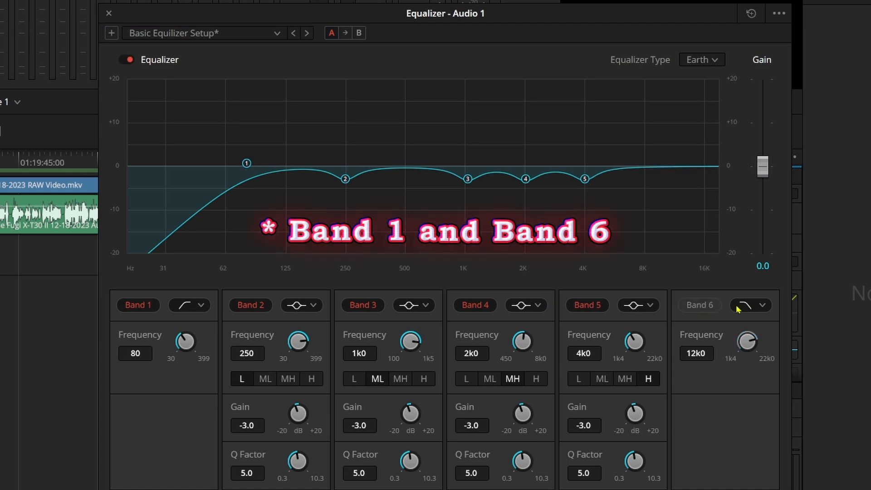
click(710, 303)
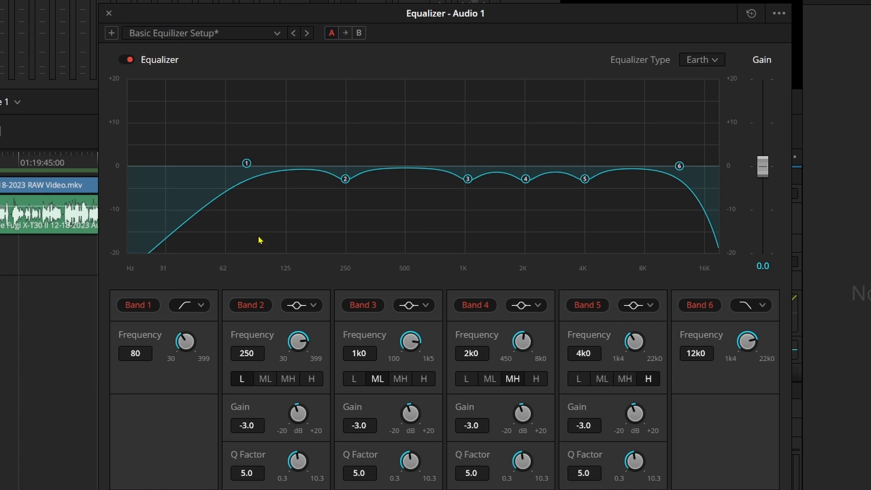
click(201, 306)
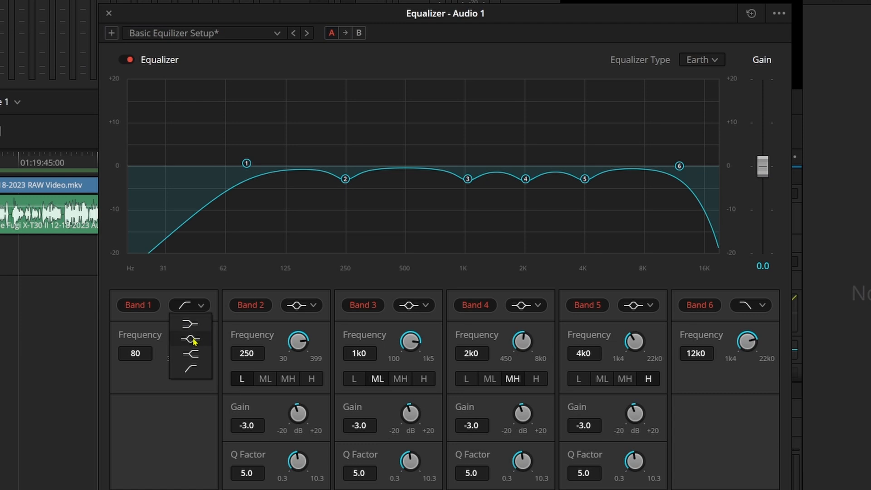
click(190, 373)
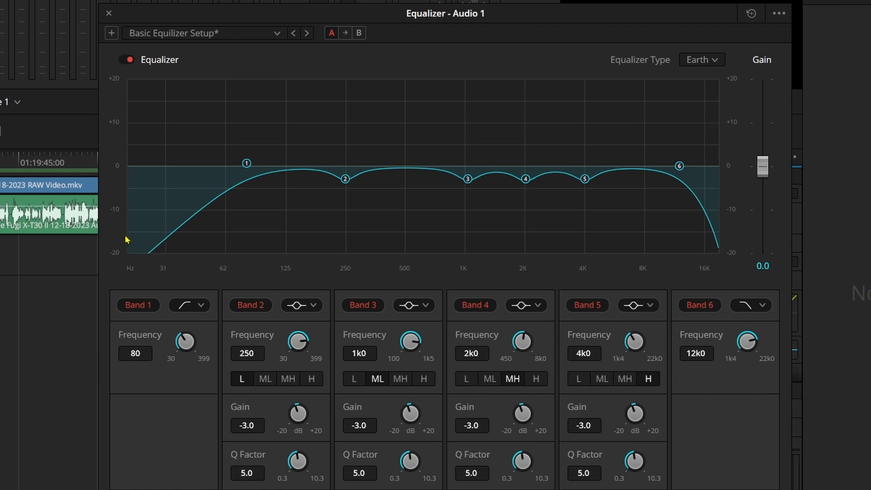
drag(183, 342, 111, 360)
Try a low shelf on Band 2 and a high shelf on Band 5, and return both bands to the bell filter.
click(314, 306)
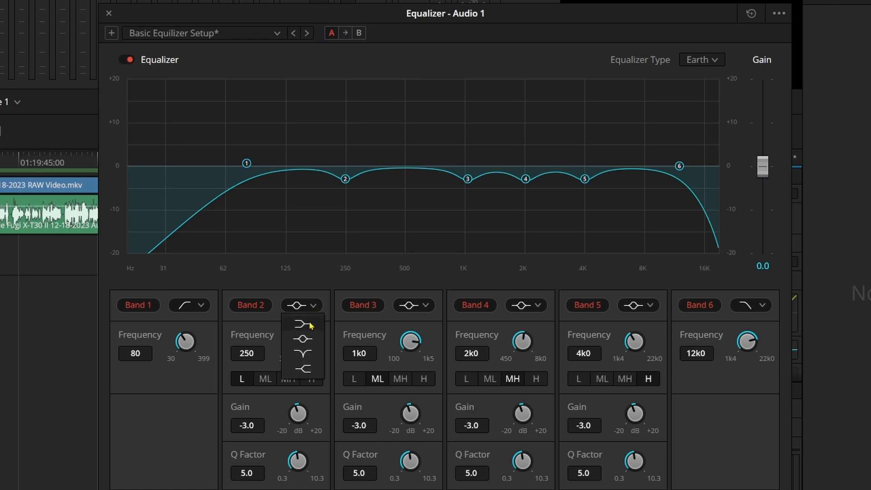
click(310, 324)
click(652, 306)
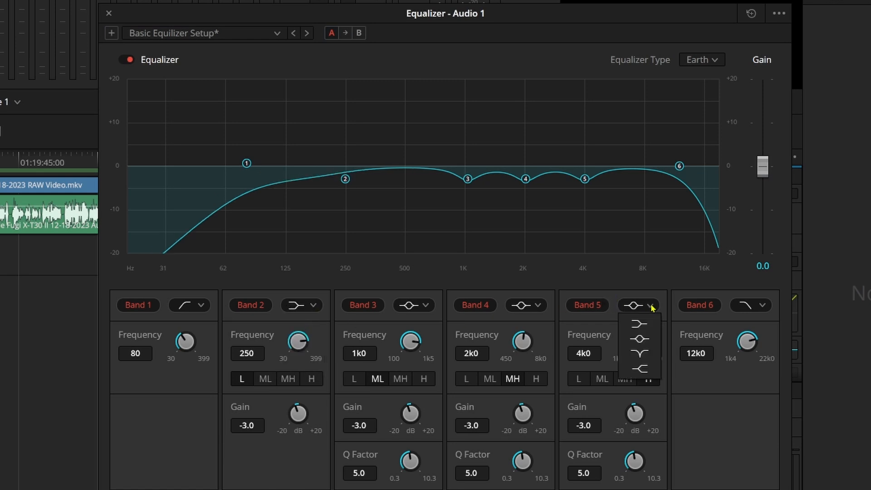
click(640, 371)
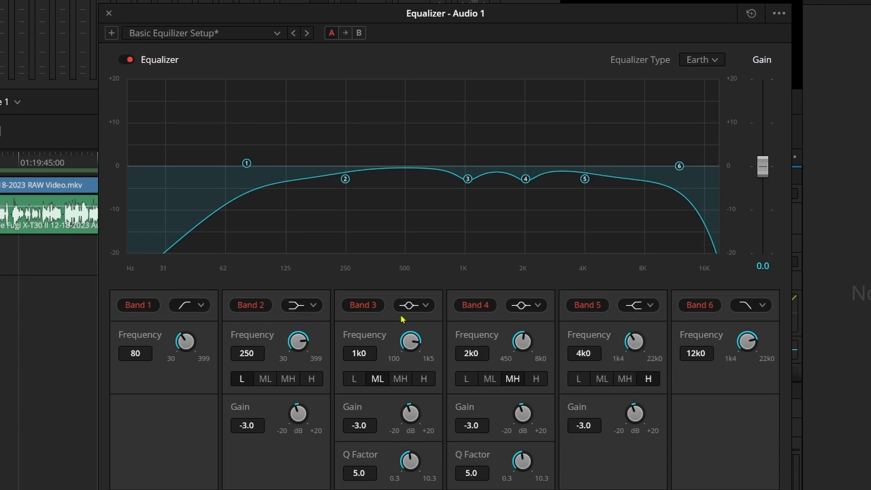
click(313, 308)
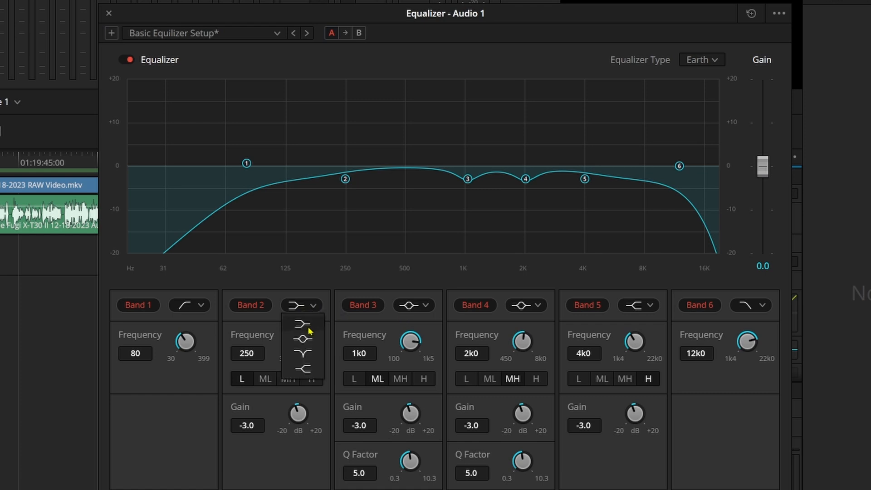
click(307, 339)
click(650, 304)
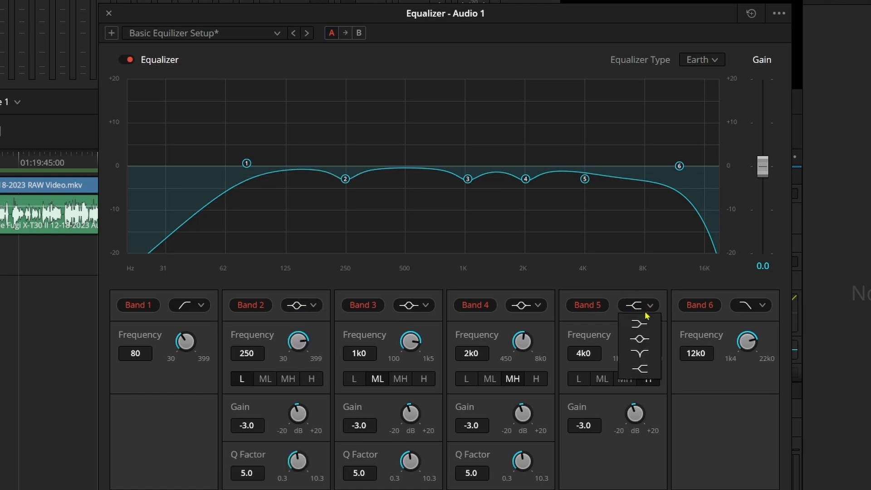
click(644, 339)
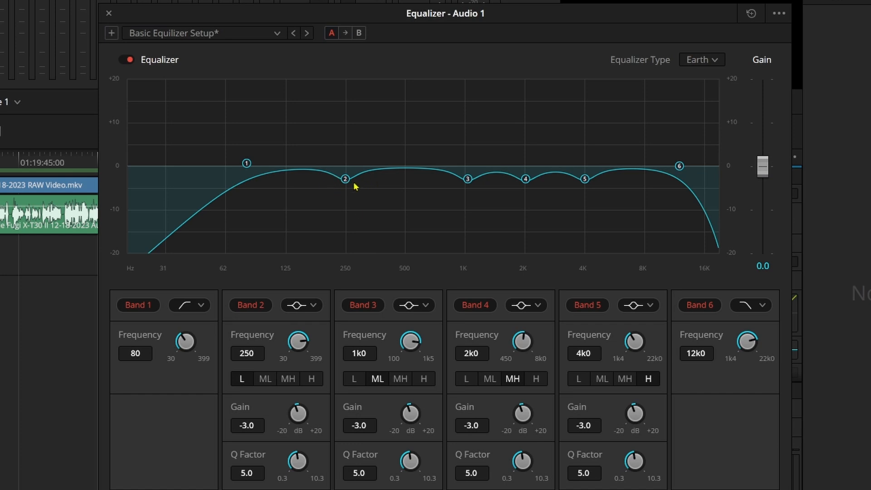
Try other Q Factor values on Band 2, restore it to 5.0, and check the equalizer's copy and paste options.
drag(300, 458, 249, 460)
mouse_move(297, 459)
mouse_down()
mouse_move(391, 458)
mouse_move(303, 461)
mouse_up()
click(778, 14)
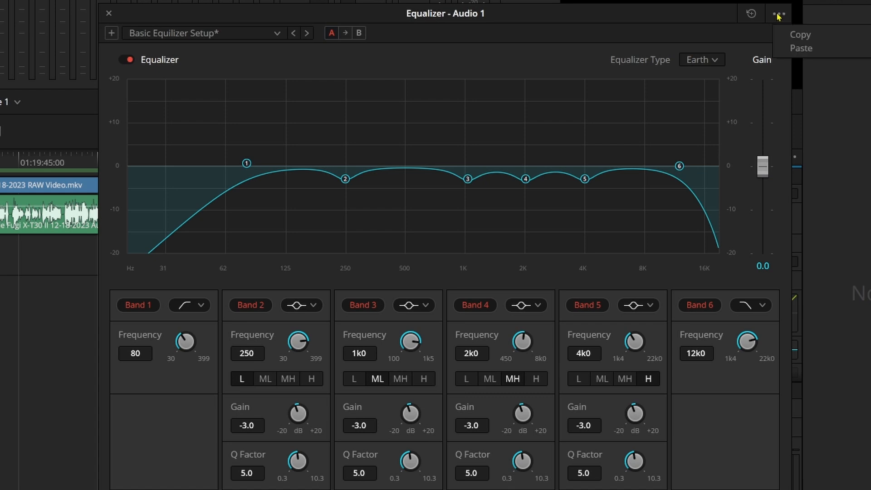
click(672, 19)
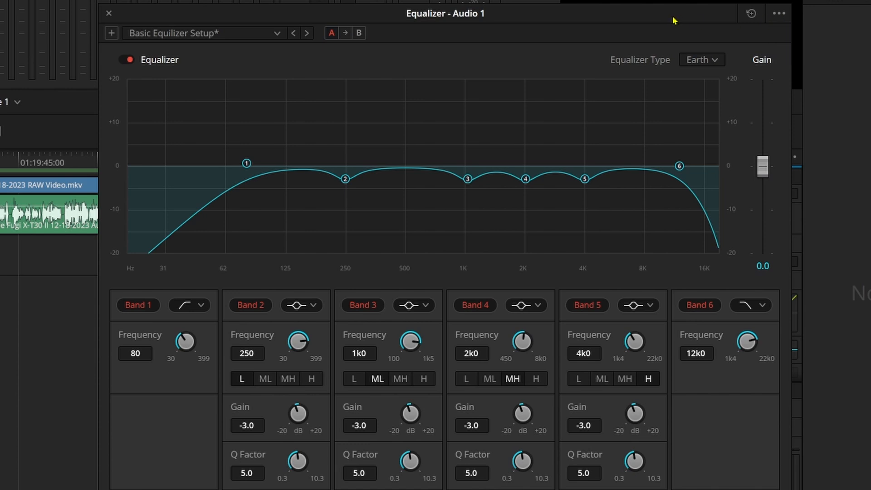
Update the Basic Equilizer Setup preset with the current equalizer settings.
click(111, 33)
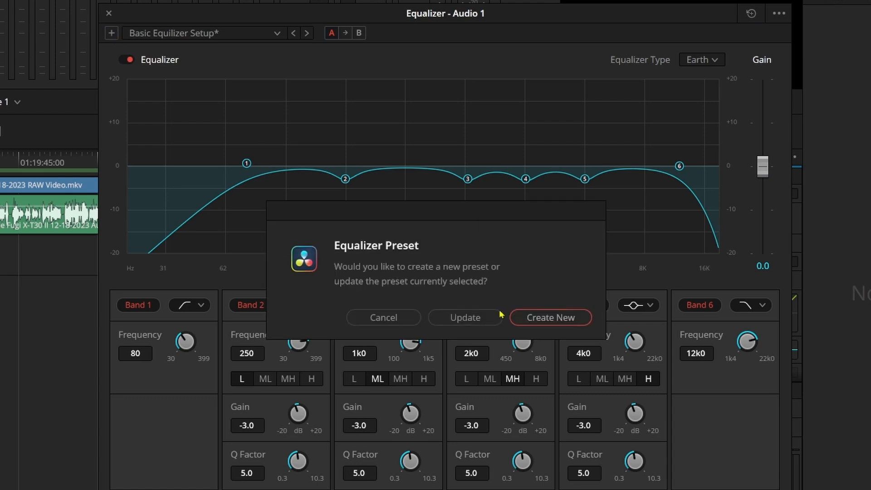
click(476, 322)
click(112, 34)
click(398, 320)
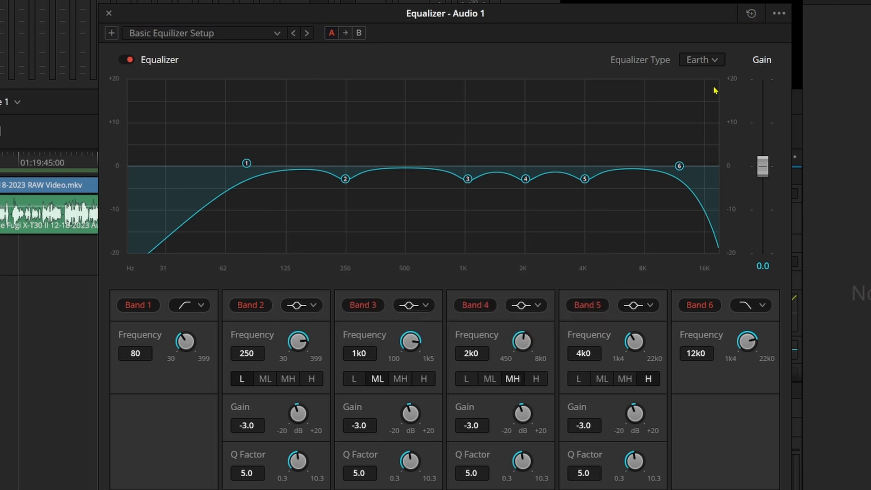
Reset the Audio 1 equalizer and reload the Basic Equilizer Setup preset.
click(751, 14)
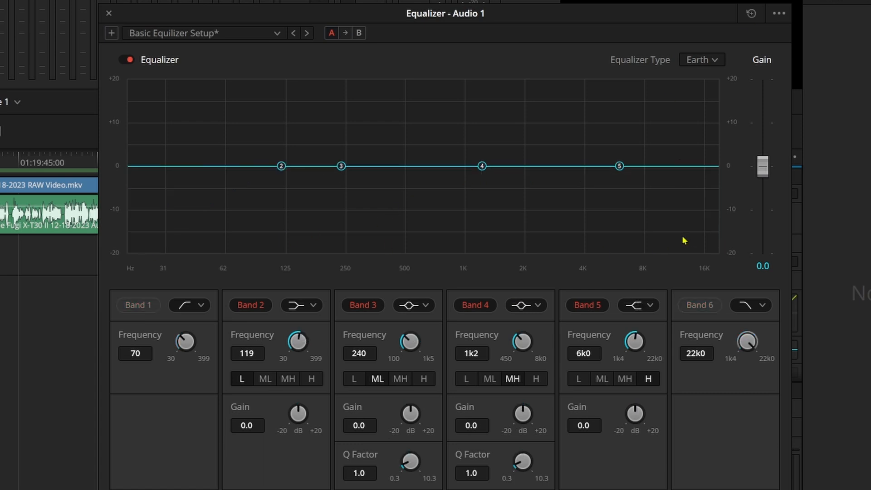
click(277, 34)
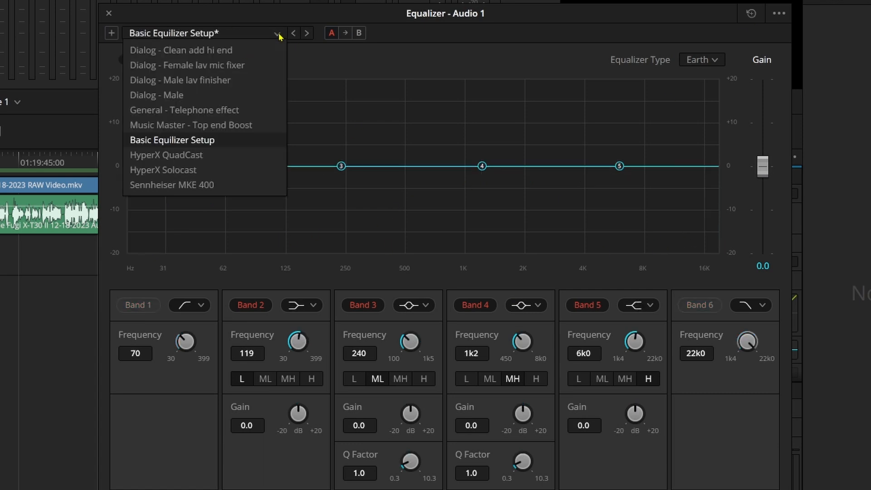
click(219, 142)
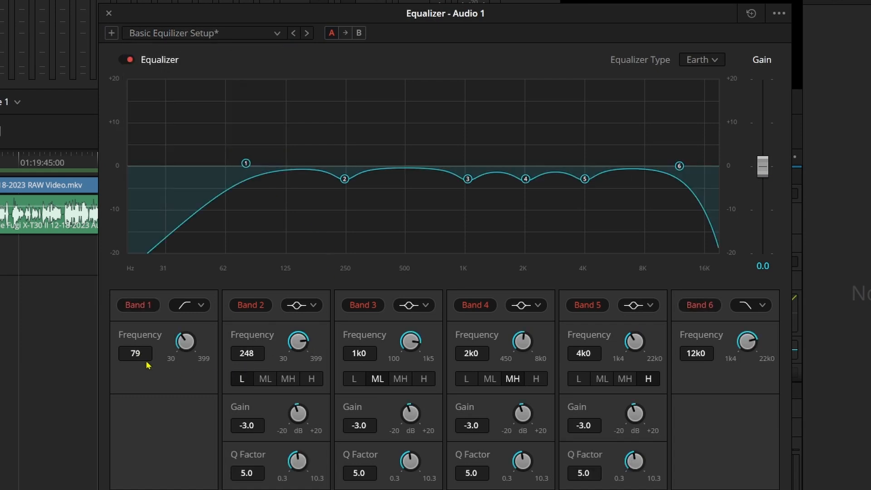
Set the Band 1 frequency to 80 and the Band 2 frequency to 250 again, and close the equalizer.
drag(139, 358, 141, 360)
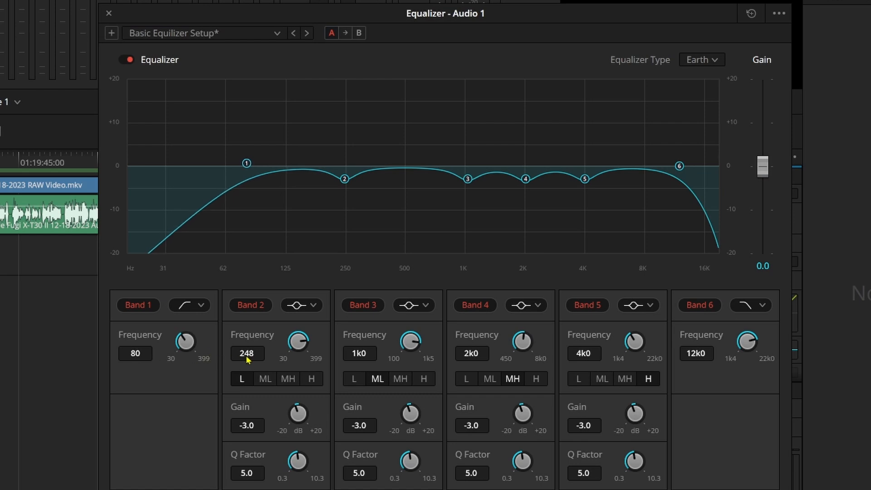
drag(247, 359, 250, 359)
click(280, 36)
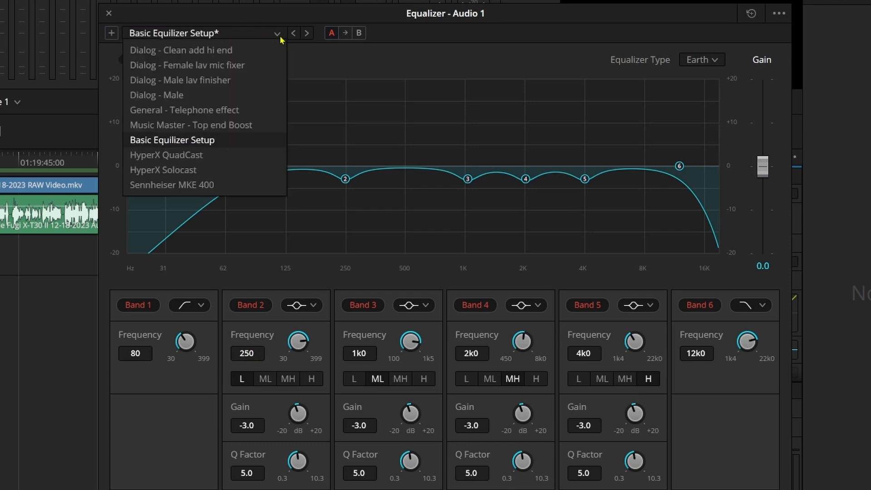
click(279, 36)
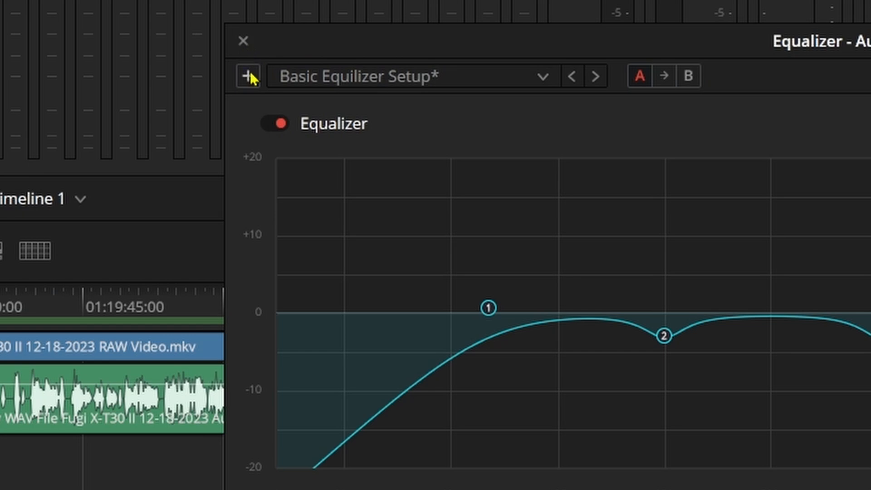
click(244, 43)
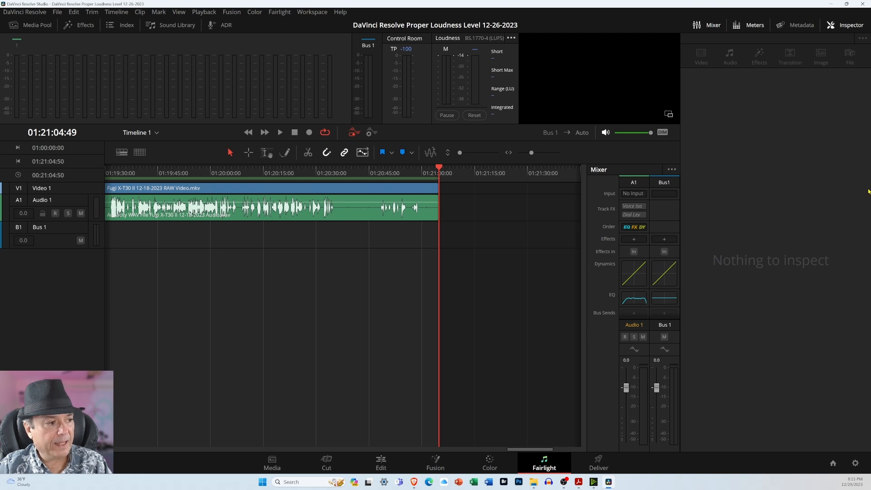
Bypass track A1's EQ and switch it back on.
click(641, 303)
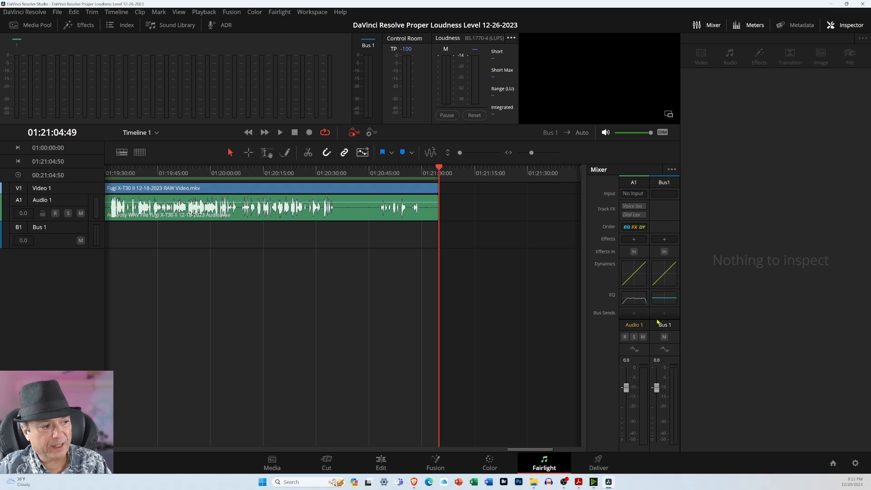
click(639, 303)
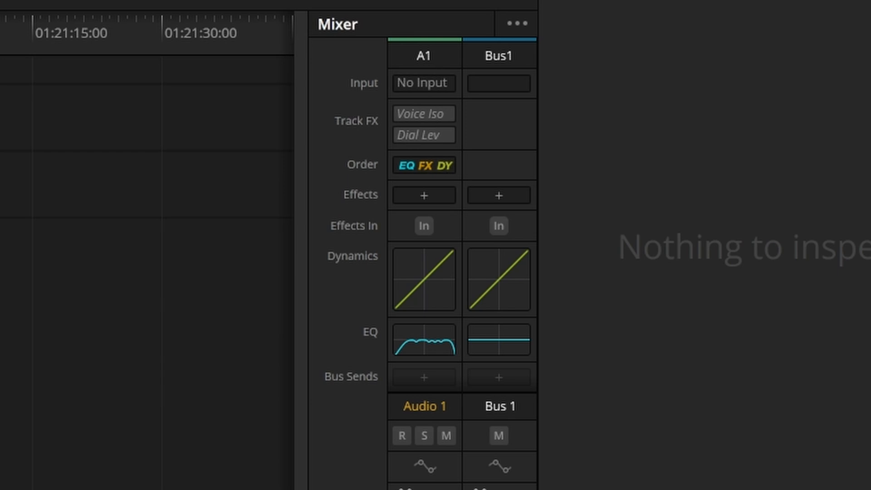
Add a Limiter from the Dynamics effects to Bus 1 and reposition its settings window.
click(499, 197)
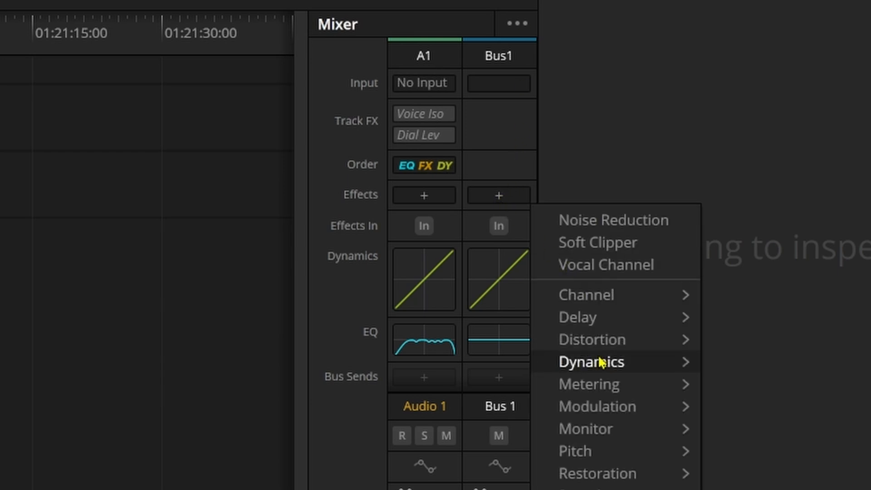
mouse_move(633, 365)
click(738, 361)
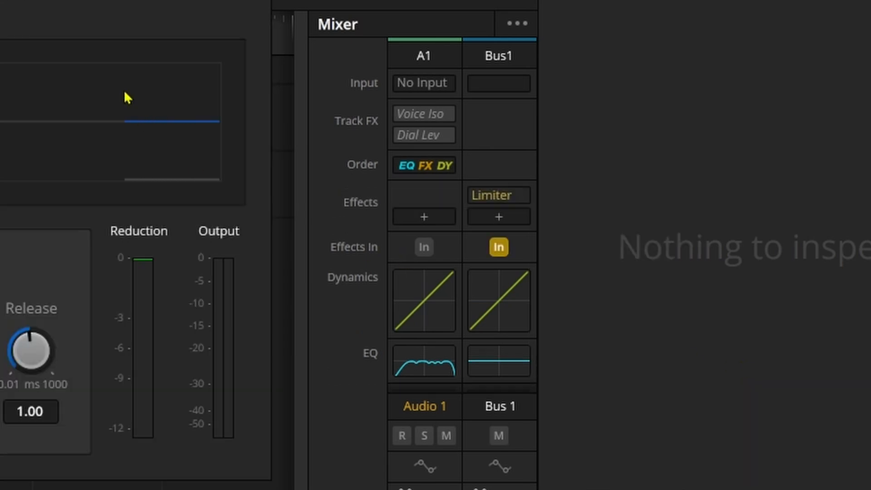
drag(88, 0, 94, 129)
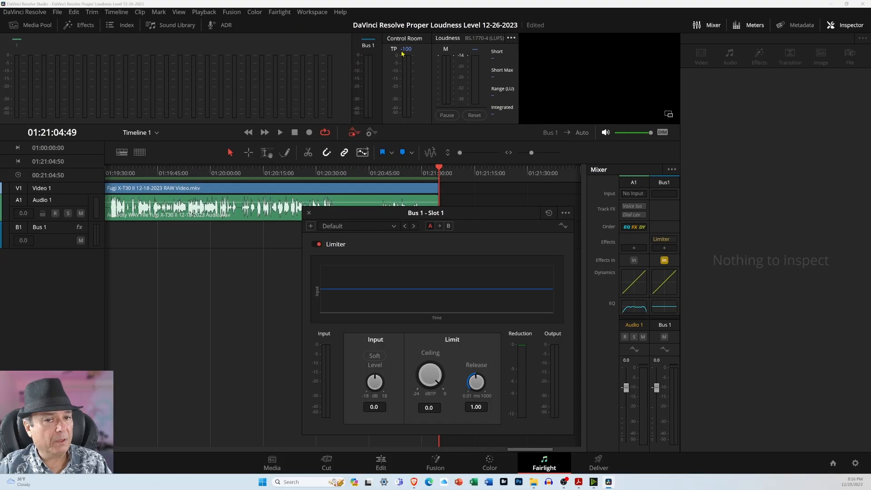
Set the Bus 1 limiter's ceiling to -2.0 dBTP.
drag(438, 377, 427, 368)
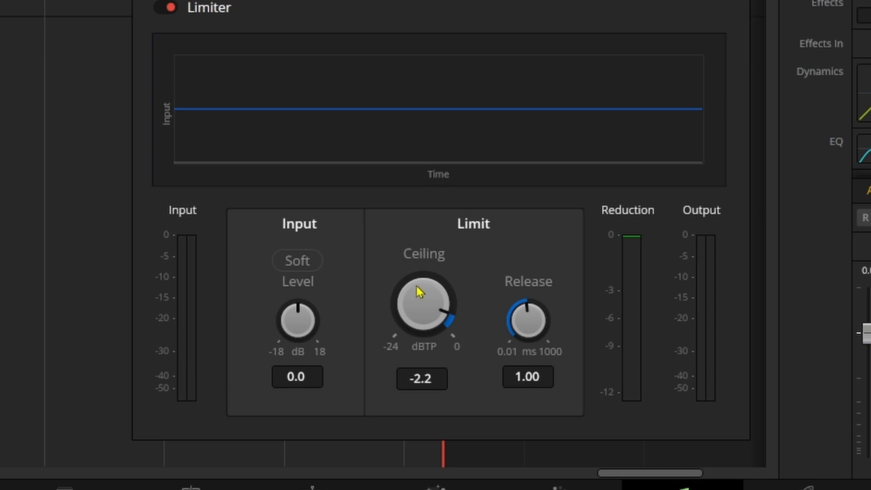
drag(419, 292, 421, 293)
click(432, 382)
drag(440, 382, 395, 384)
key(Return)
click(422, 386)
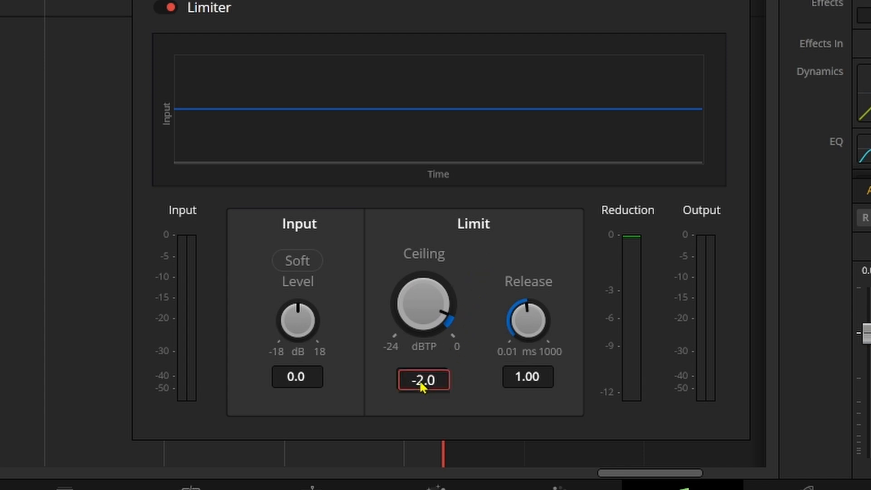
drag(425, 380, 473, 382)
key(Return)
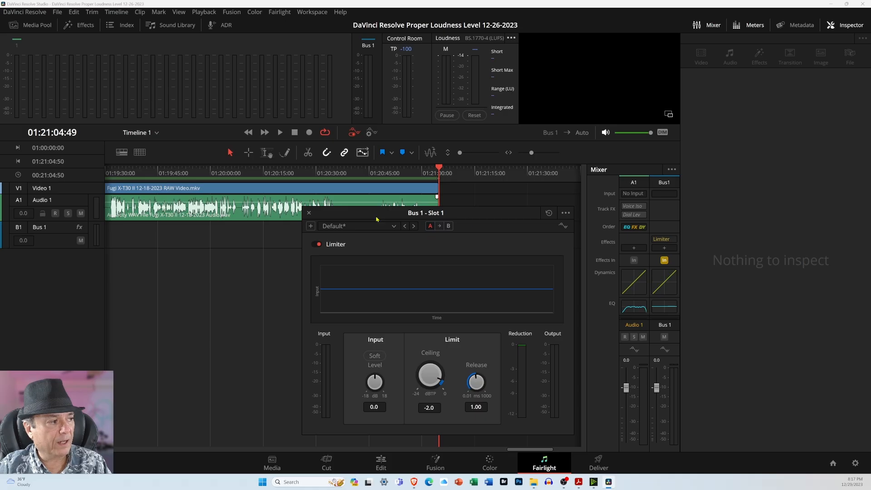
Close the Bus 1 limiter's settings and reopen them from its effect slot, keeping the window clear of the tracks.
drag(327, 216, 342, 311)
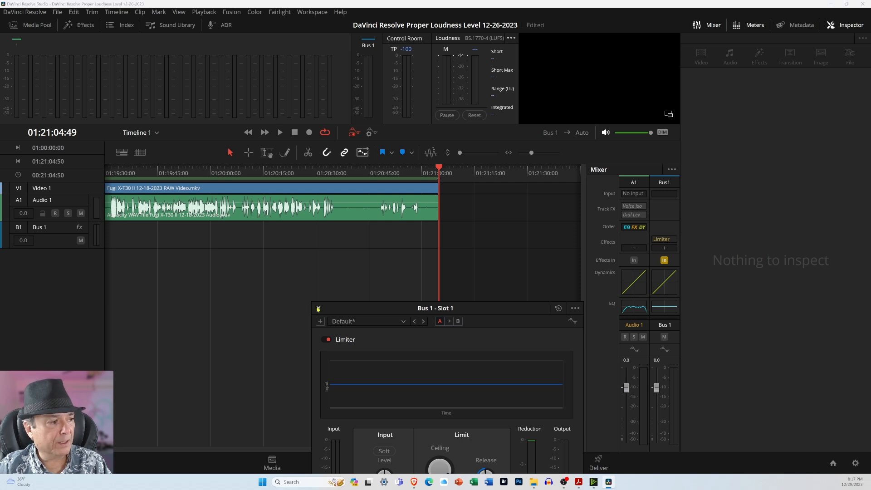
click(317, 308)
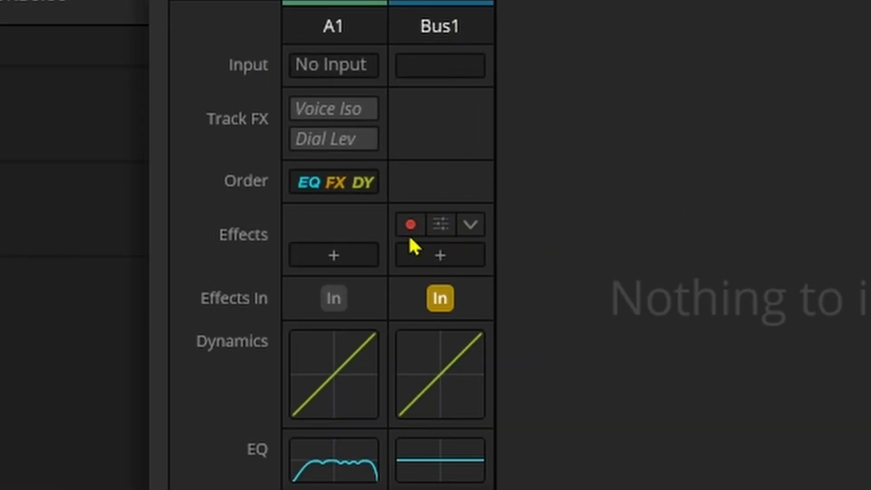
mouse_move(442, 231)
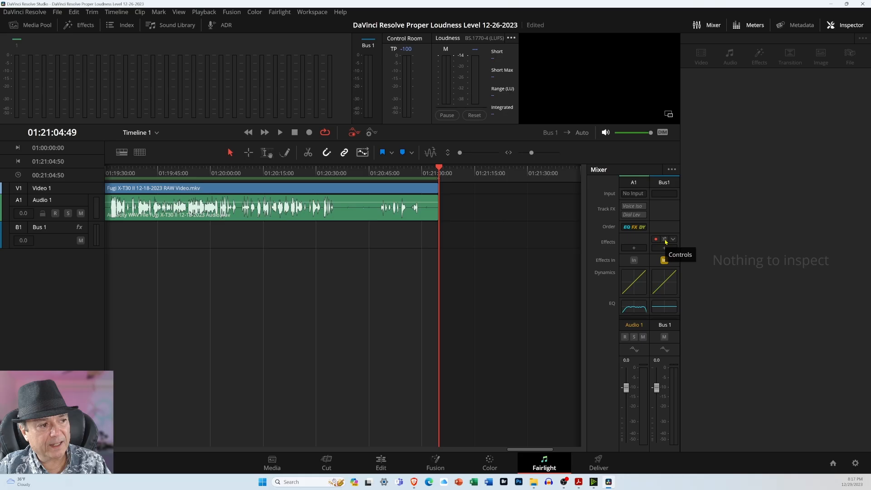
click(440, 227)
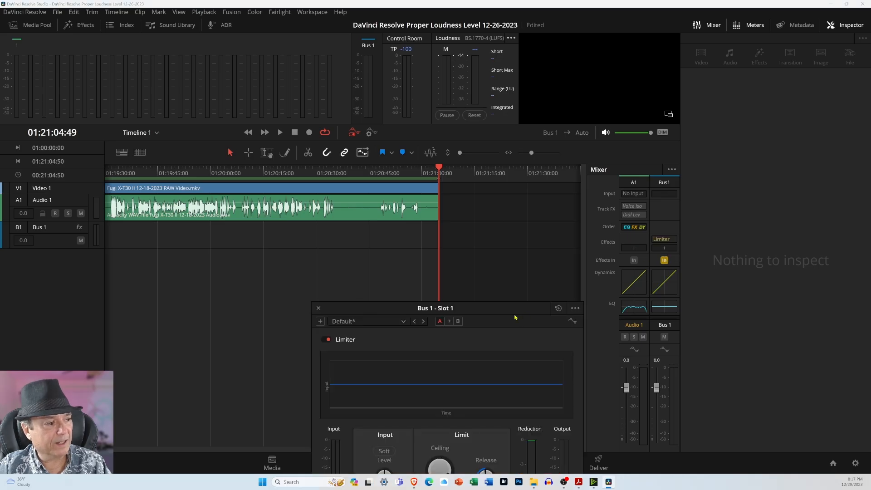
drag(318, 312, 356, 349)
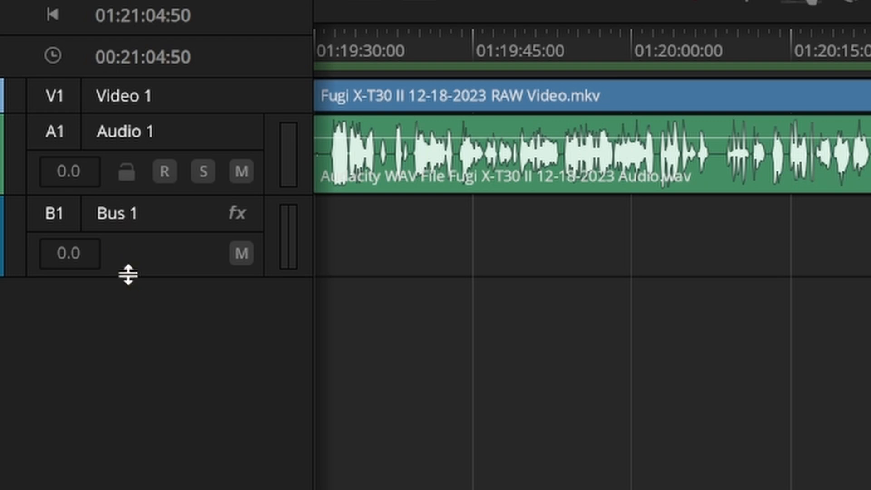
Enlarge the Bus 1 track and turn on its Loudness History with the Integrated graph.
drag(128, 278, 126, 489)
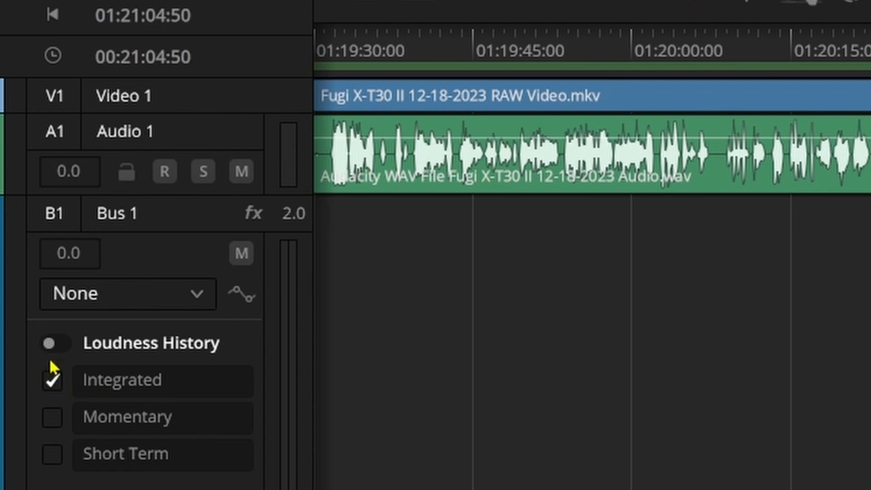
click(53, 345)
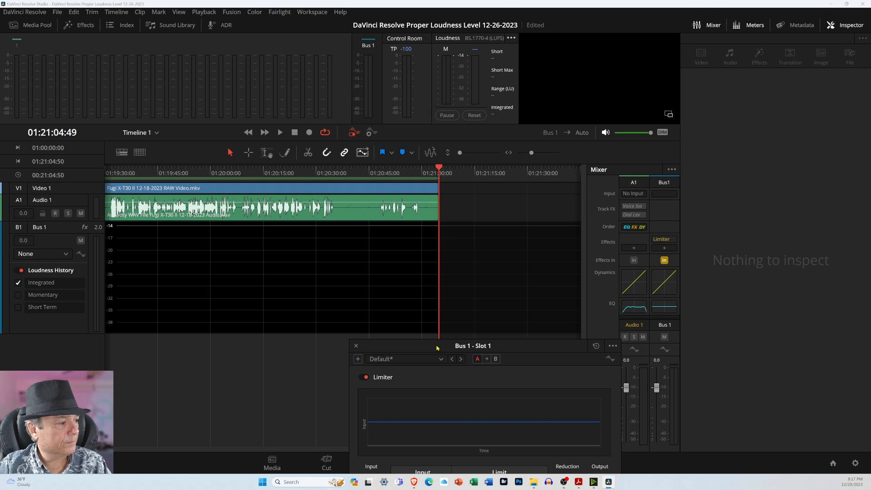
drag(437, 348, 435, 392)
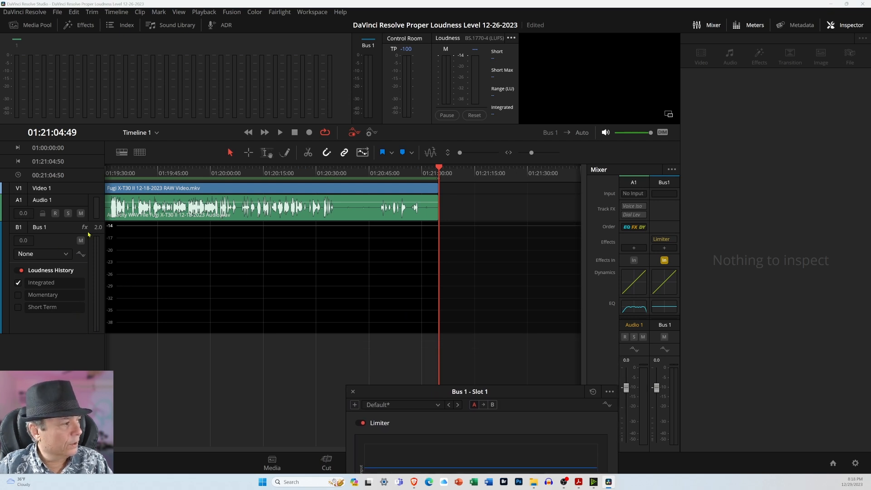
drag(89, 334, 89, 390)
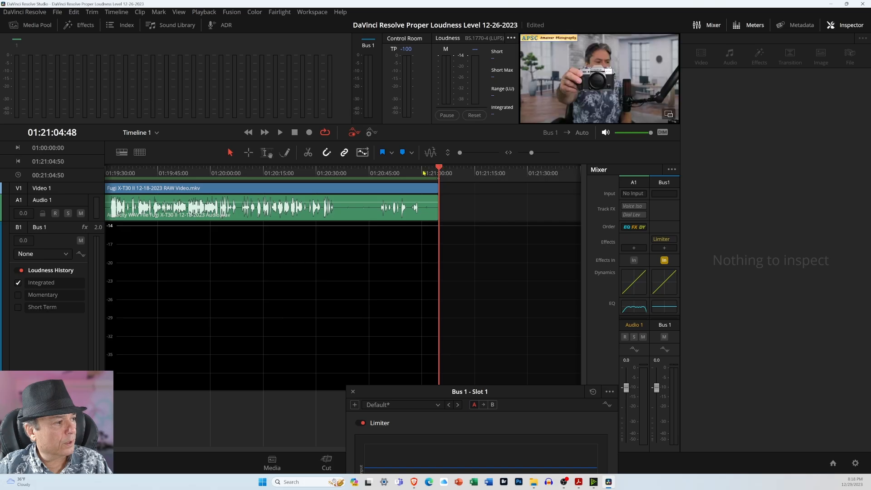
Return the playhead to the start of the timeline at 01:00:00:00.
click(249, 133)
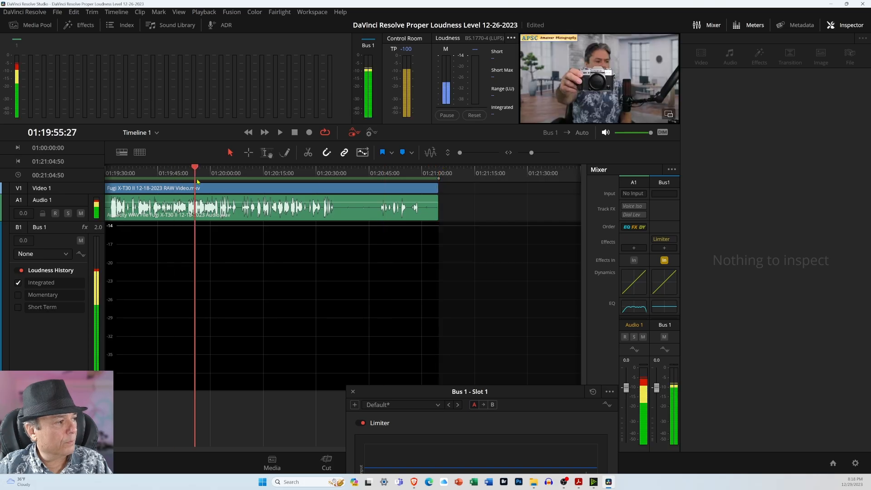
click(248, 132)
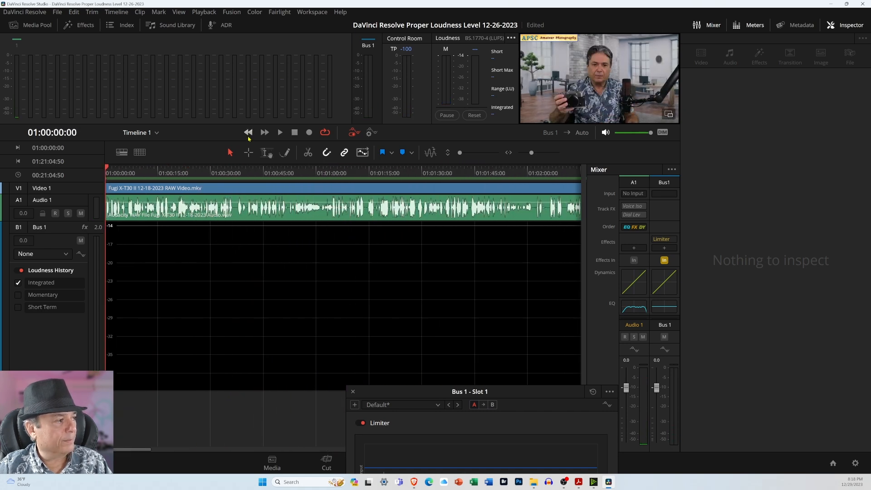
scroll(284, 265, down, 8)
scroll(284, 256, down, 2)
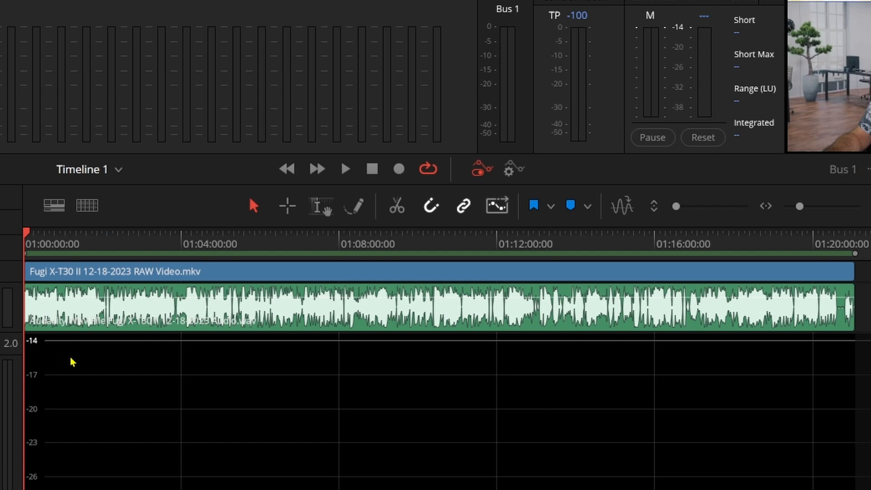
scroll(84, 363, up, 3)
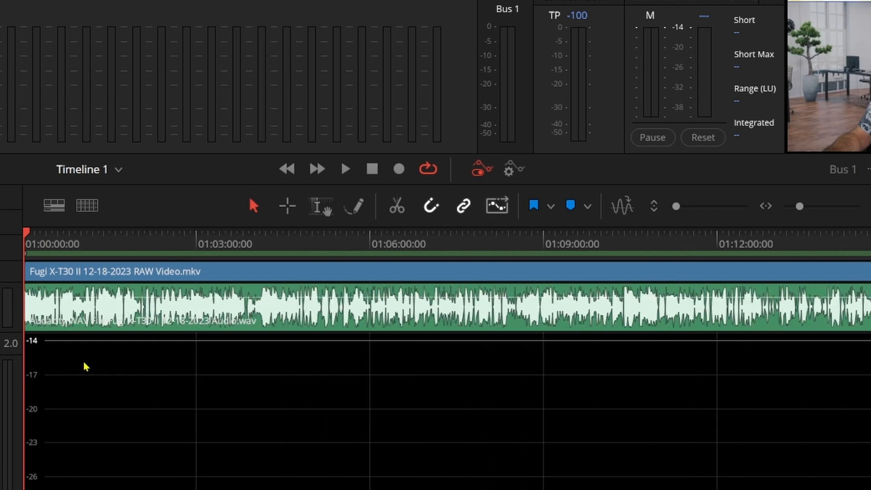
scroll(86, 365, up, 1)
scroll(86, 363, down, 3)
scroll(85, 361, up, 2)
scroll(86, 361, down, 2)
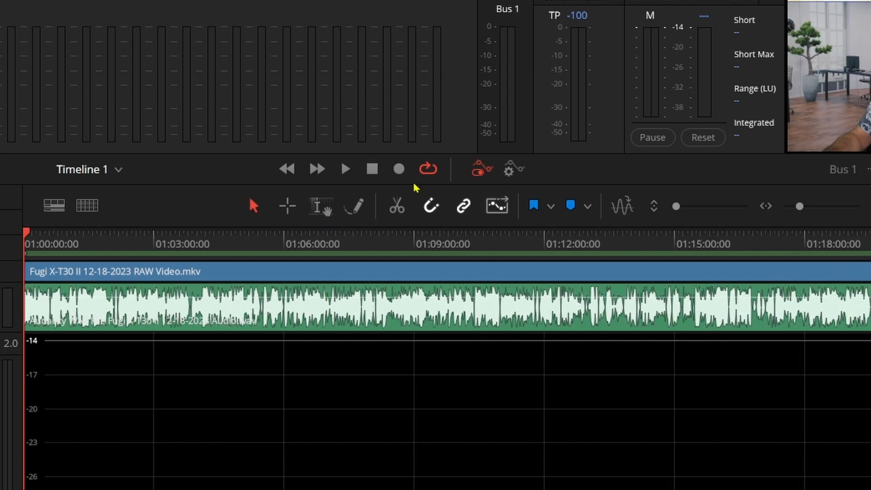
Play about the first 24 seconds of the timeline to measure Bus 1's integrated loudness, and stop playback.
click(345, 171)
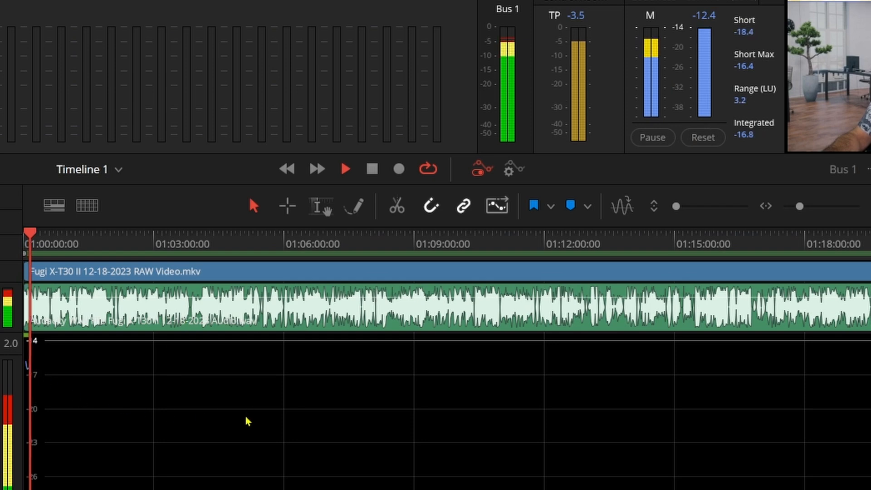
scroll(248, 417, up, 5)
scroll(239, 420, up, 4)
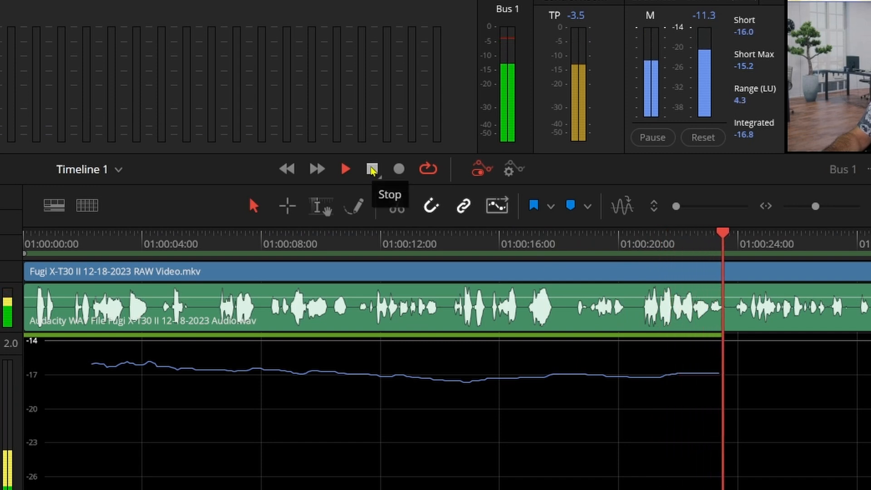
click(371, 170)
scroll(608, 353, down, 2)
scroll(598, 349, down, 5)
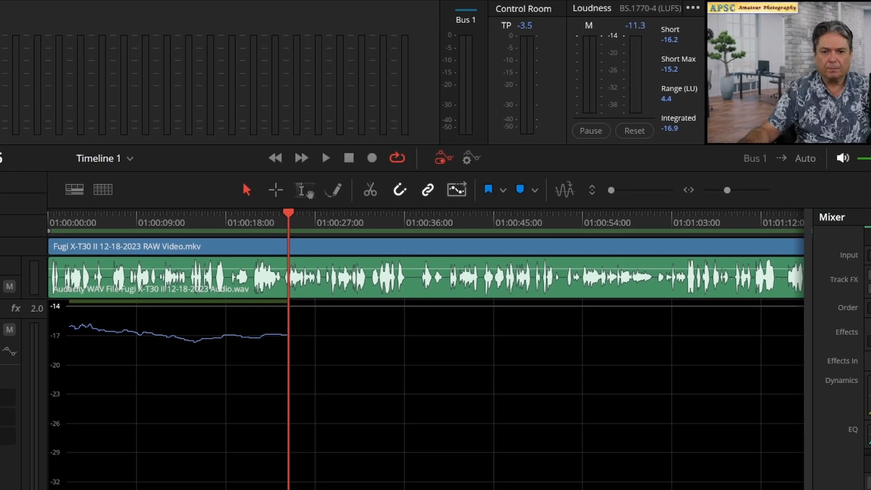
Set the Bus 1 limiter's input level to 3.0 dB and move its window clear of the loudness graph.
drag(538, 399, 512, 284)
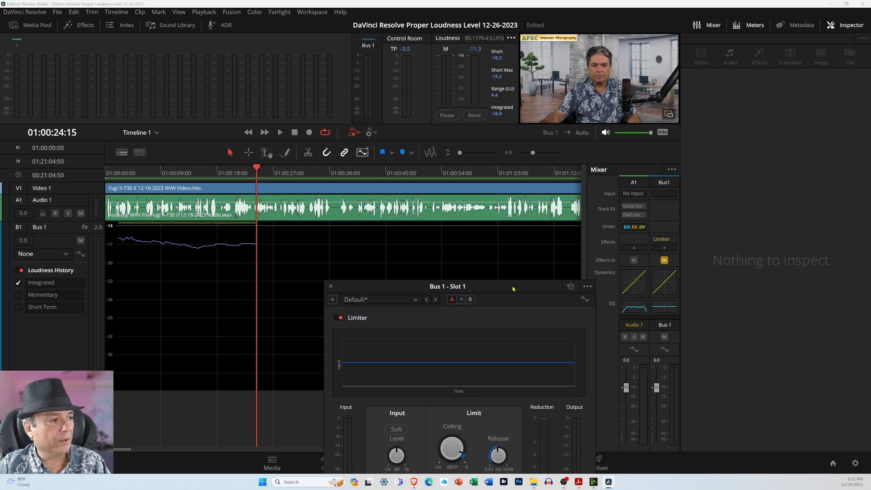
click(484, 218)
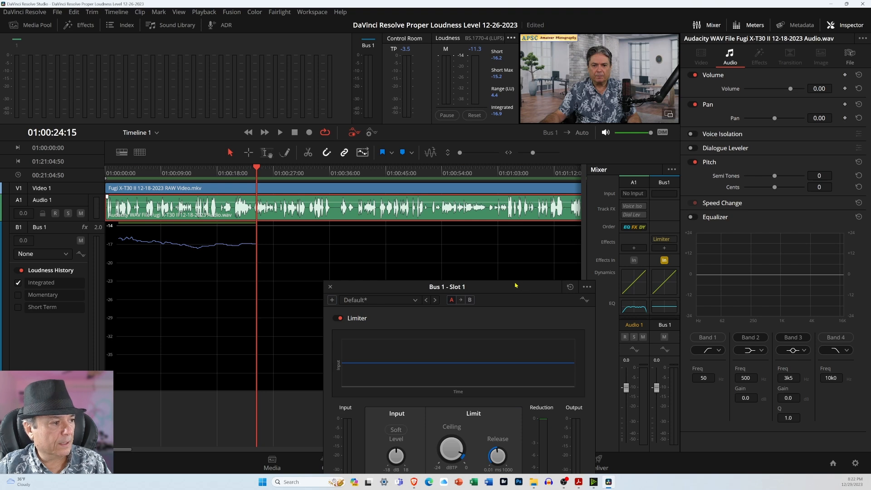
drag(507, 293, 525, 245)
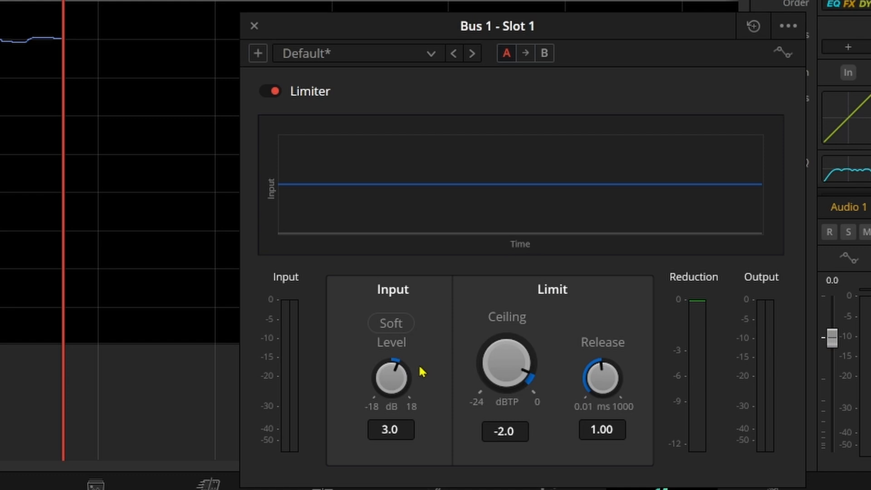
drag(536, 27, 453, 209)
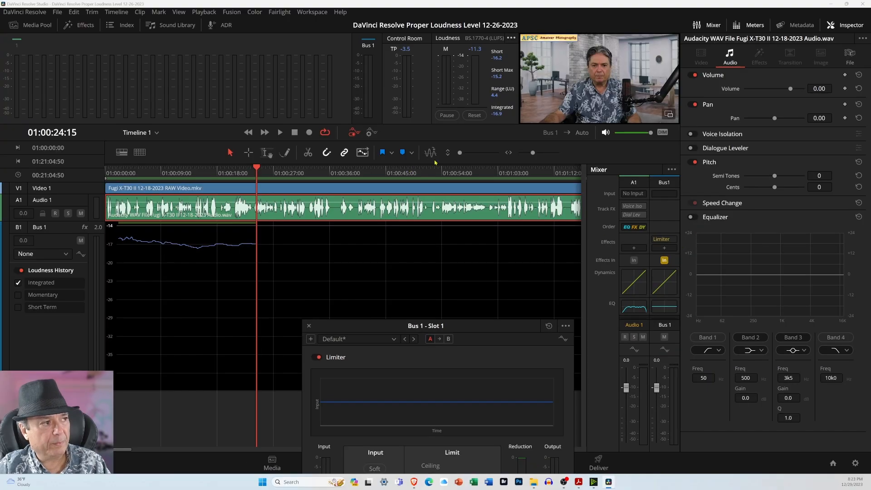
Reset the loudness meter's readings and start its measurement again.
click(511, 39)
click(512, 38)
click(511, 38)
click(478, 132)
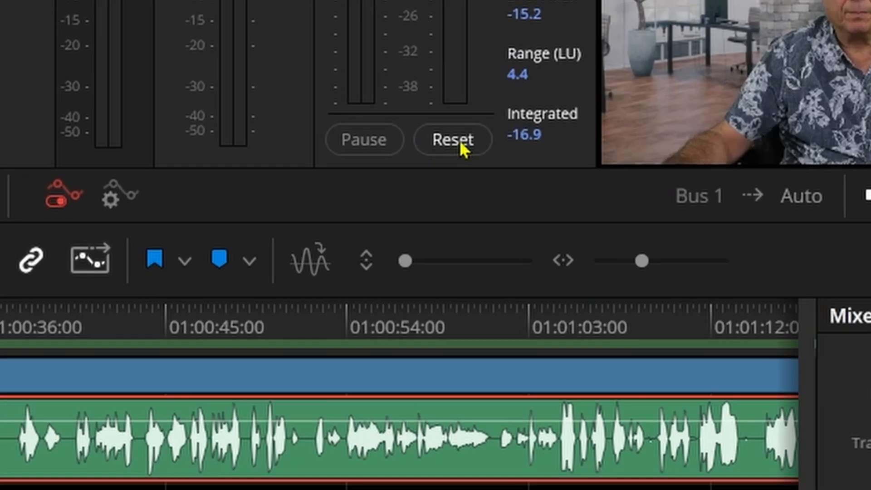
click(467, 147)
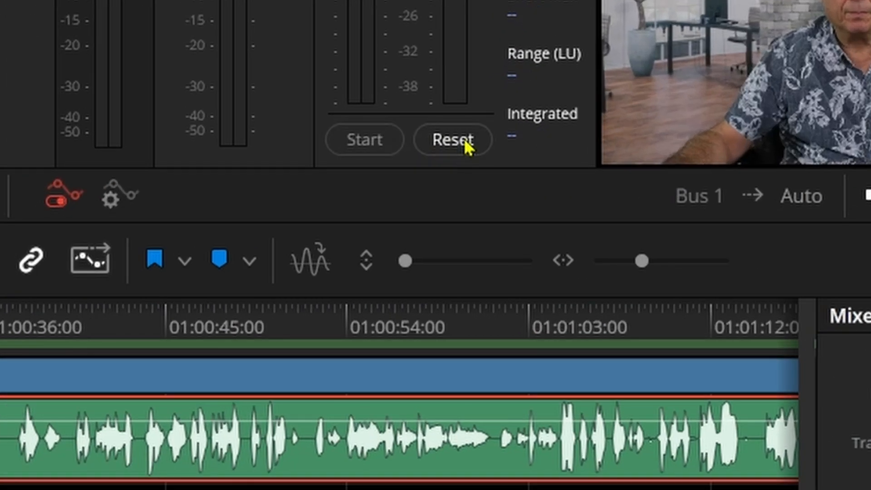
click(359, 144)
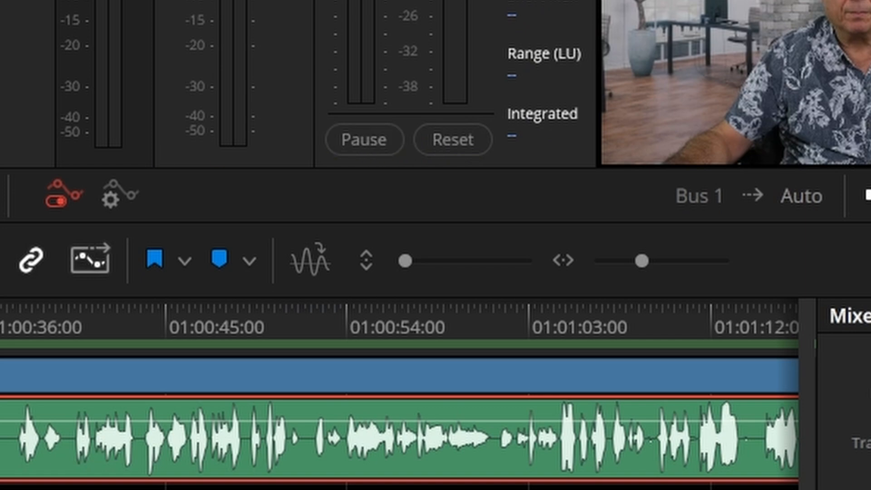
Play the timeline from the start for about 22 seconds to measure the loudness again, and stop playback.
click(248, 131)
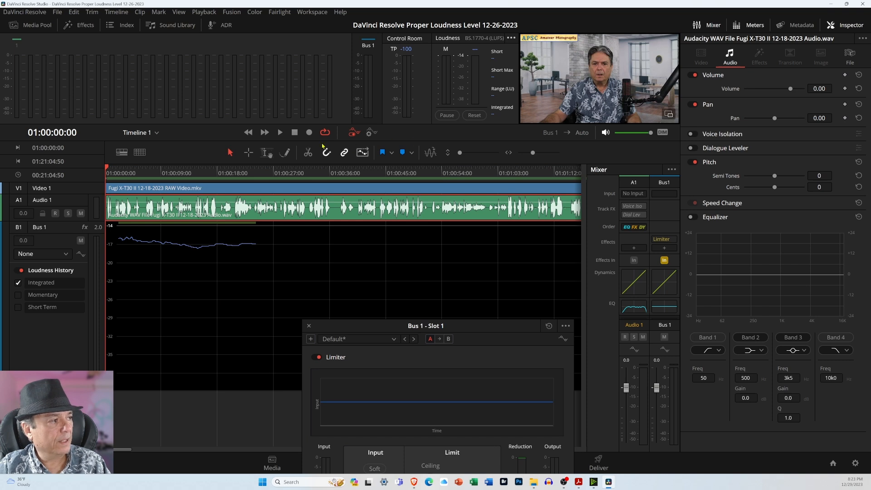
click(279, 132)
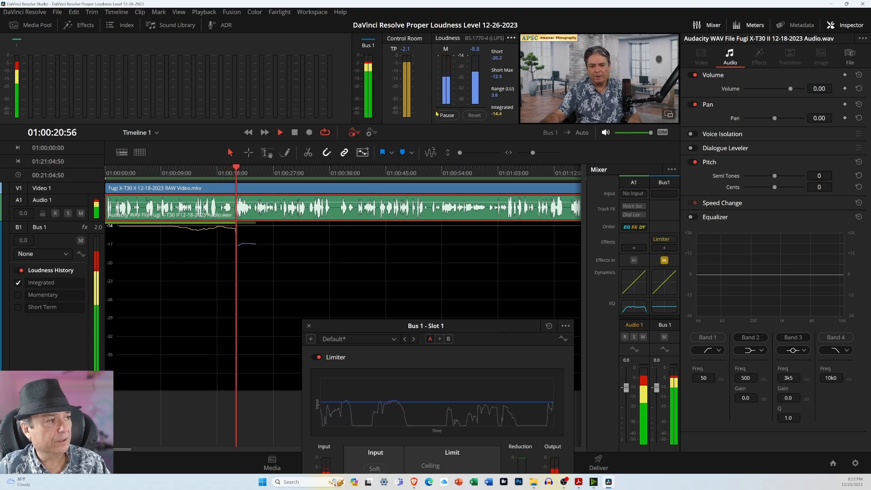
click(293, 133)
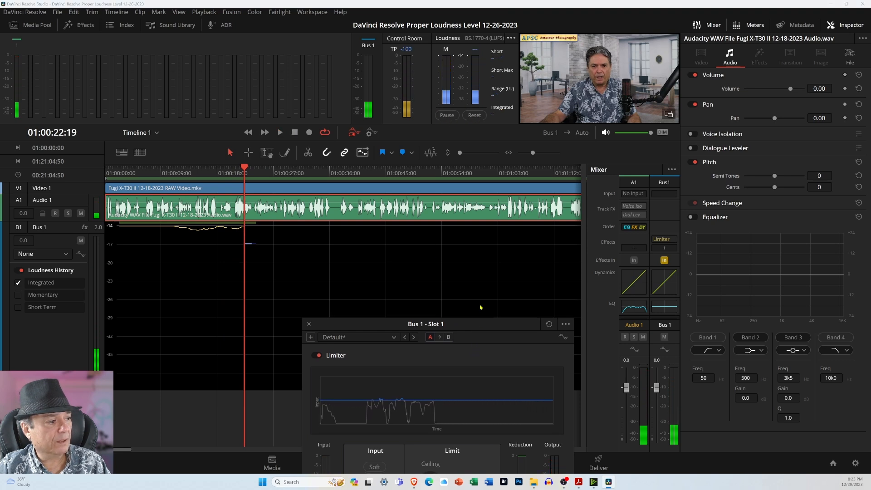
Set the Bus 1 limiter's input level to 2.5 dB and rewind the playhead towards the timeline start.
drag(454, 326, 453, 255)
drag(377, 417, 378, 420)
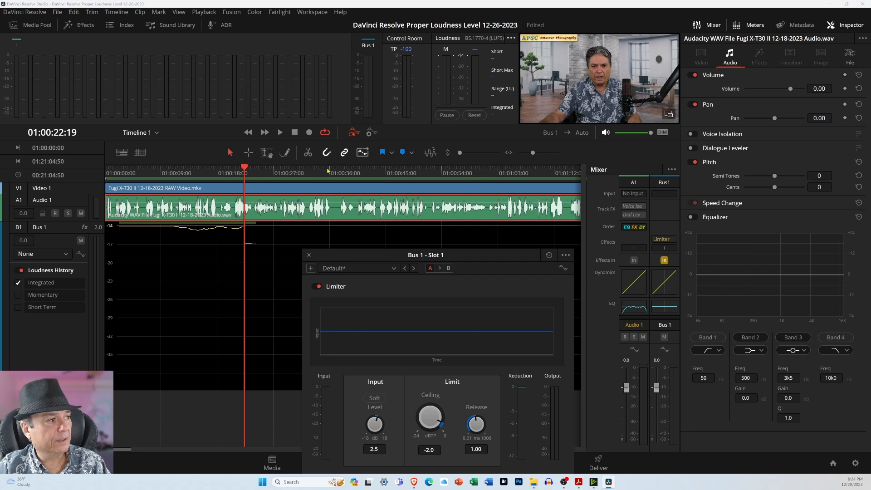
click(248, 133)
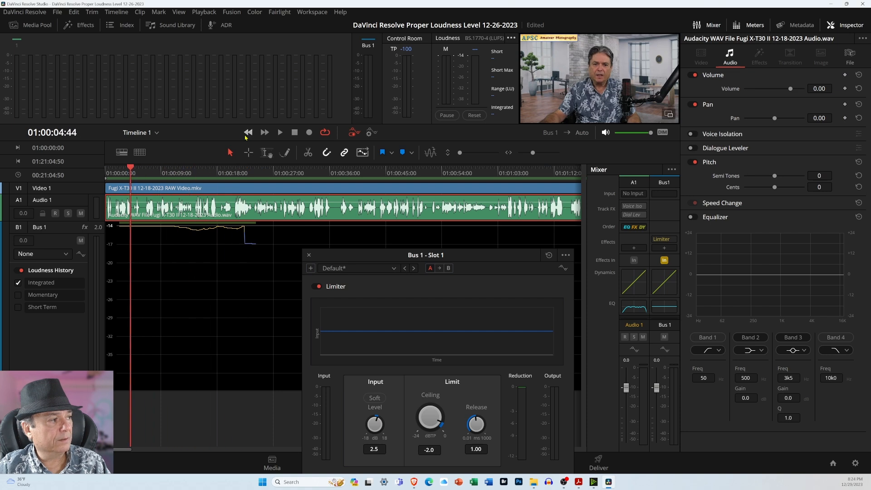
Play the timeline from the start for about 22 seconds to measure the loudness with the new limiter level, and stop playback.
click(279, 133)
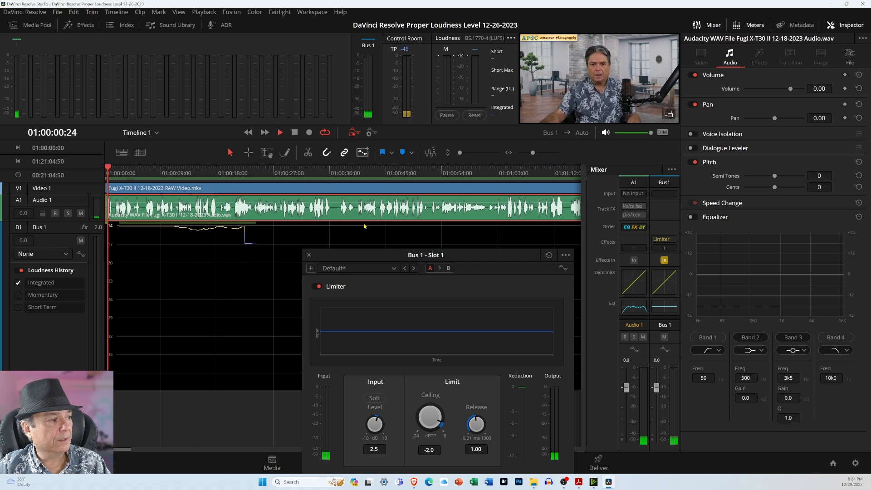
drag(402, 257, 405, 372)
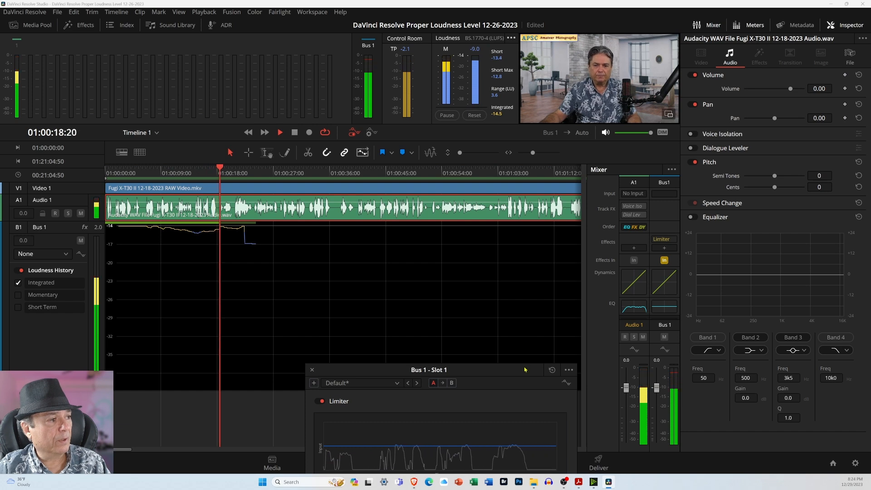
drag(525, 370, 528, 292)
click(295, 132)
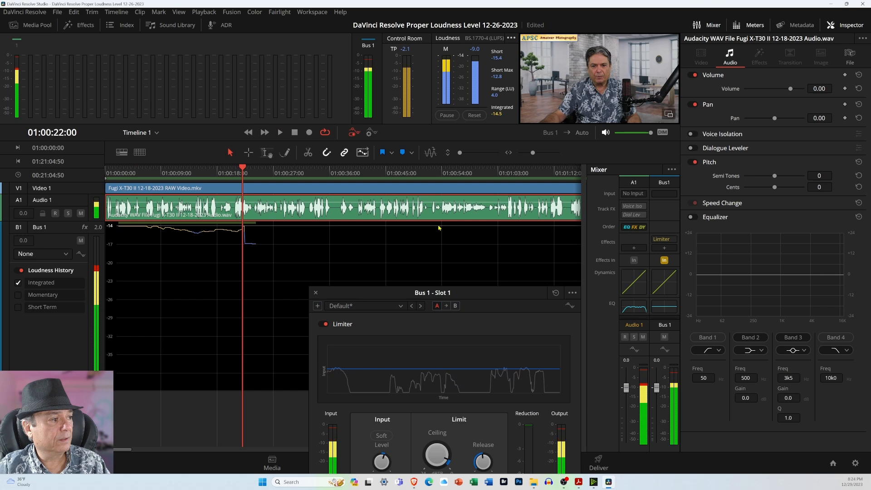
Set the Bus 1 limiter's input level to 2.2 dB and move its window clear of the loudness graph.
drag(459, 294, 448, 220)
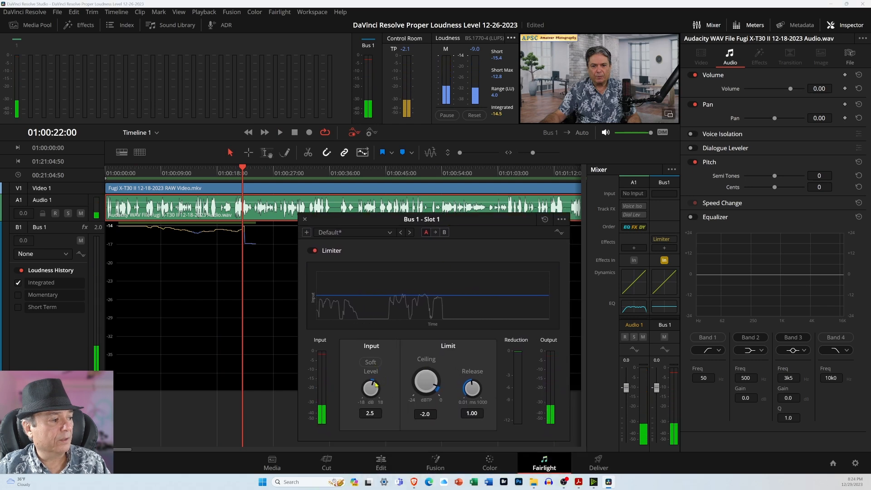
drag(374, 382, 375, 386)
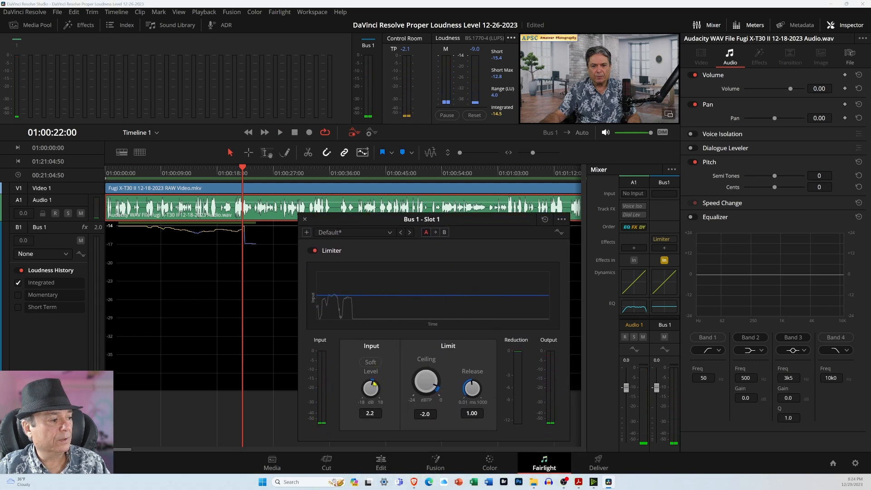
drag(462, 223, 477, 318)
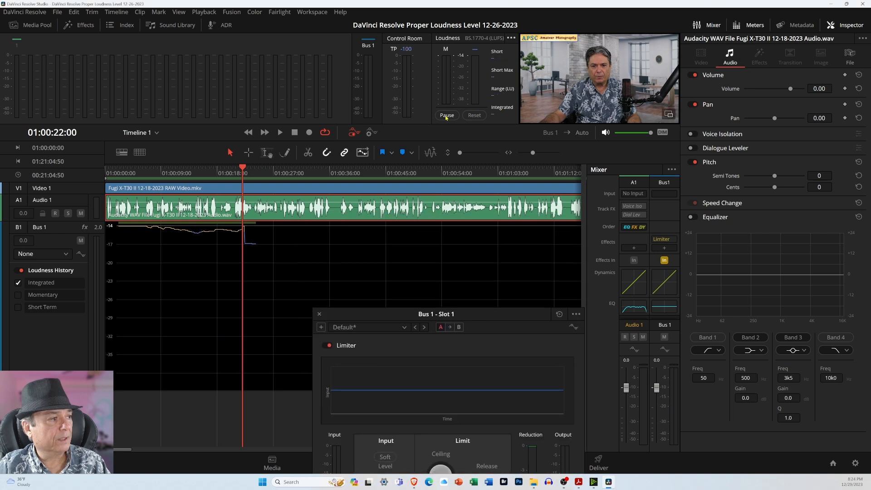
Rewind and play the timeline from the start for about one minute to measure loudness, stop playback, and close the limiter window.
click(248, 132)
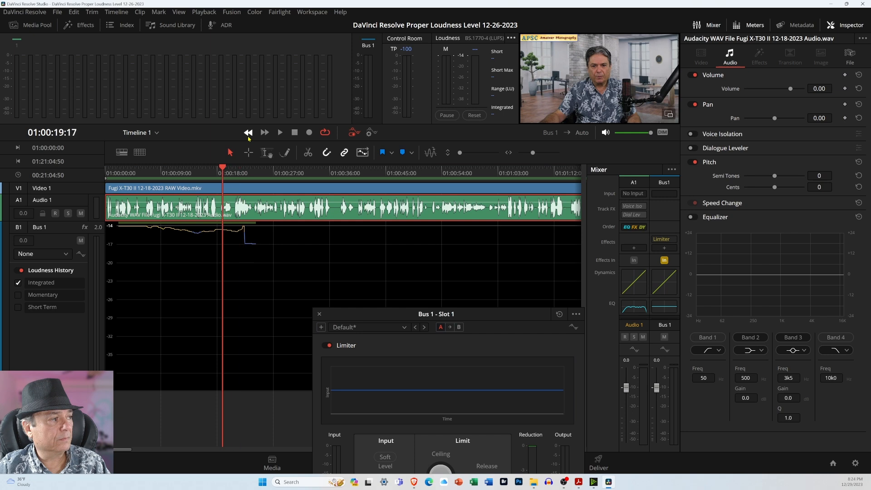
click(280, 133)
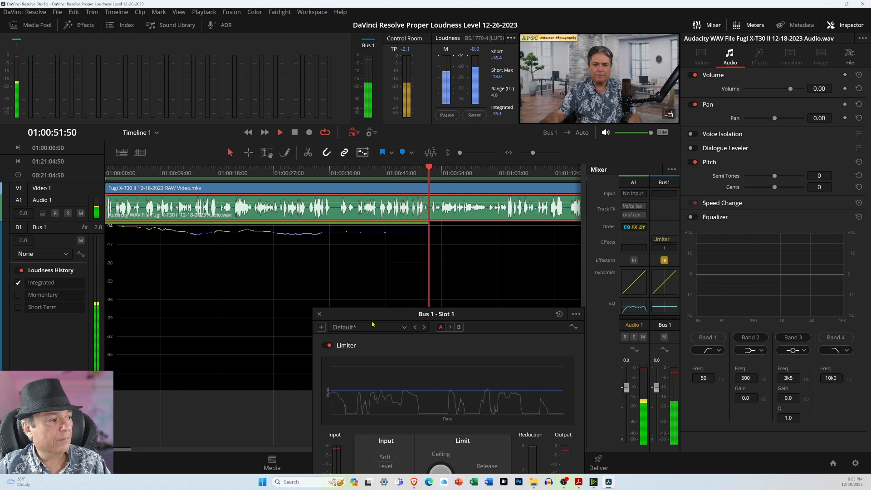
click(280, 134)
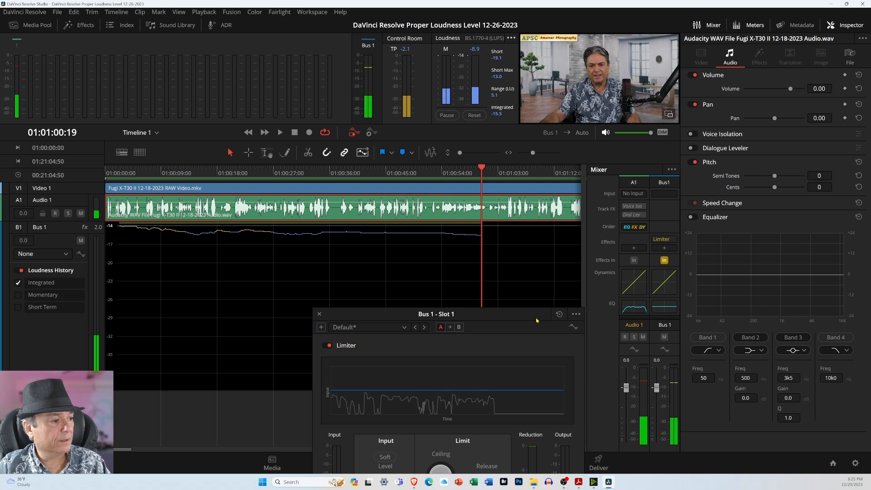
drag(536, 317, 533, 357)
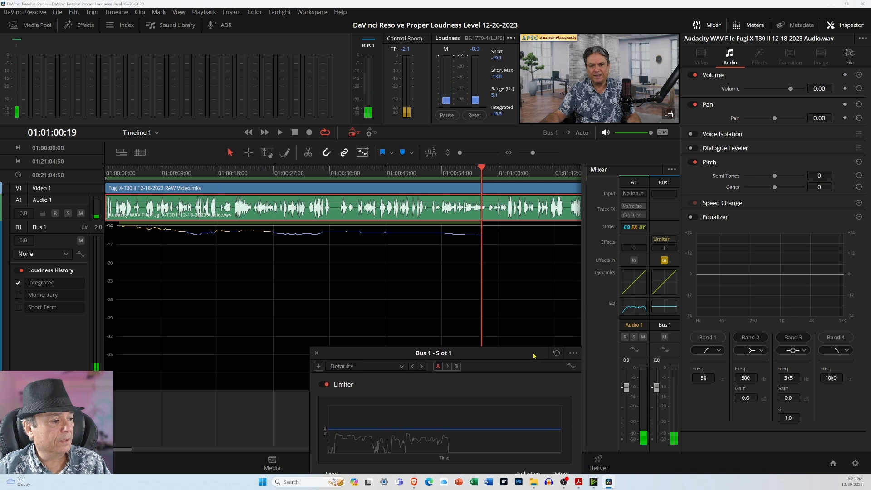
click(316, 353)
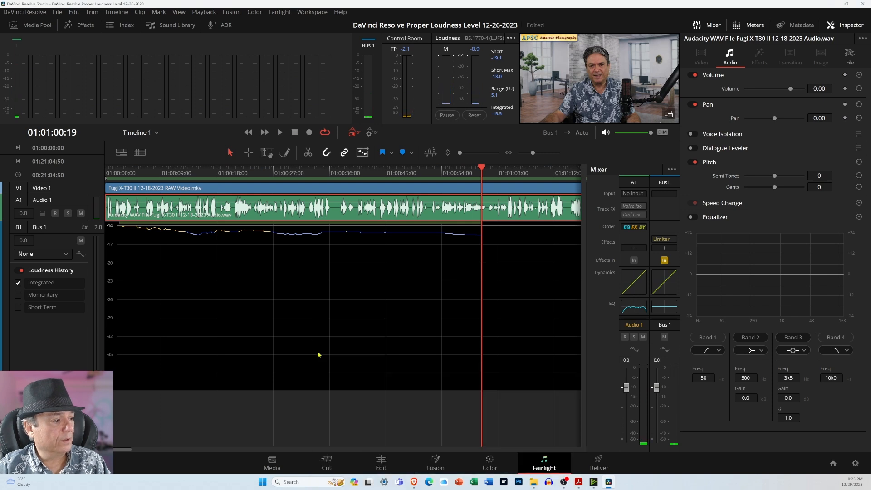
Go to the Deliver page and browse the render destination folder, leaving the location unchanged.
click(598, 463)
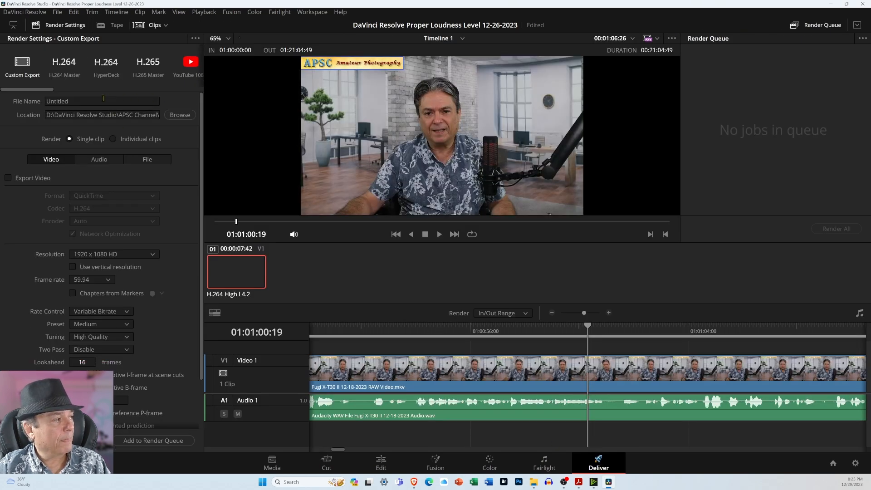
click(180, 116)
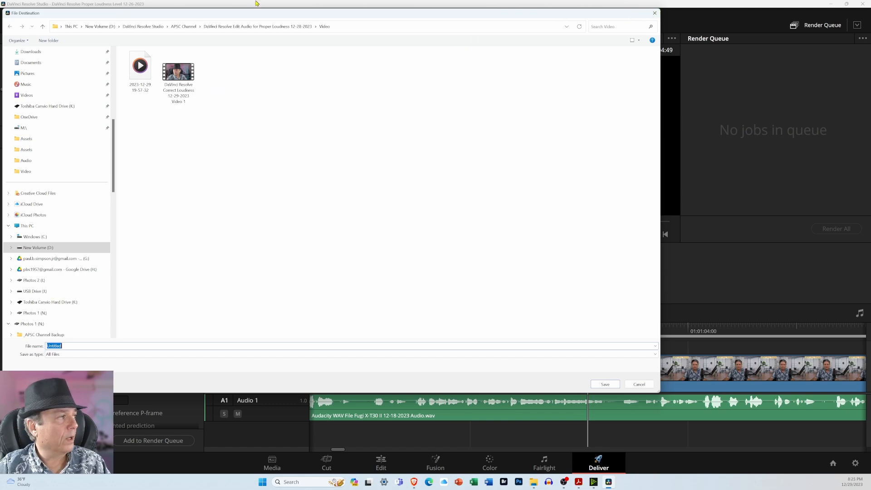
click(651, 14)
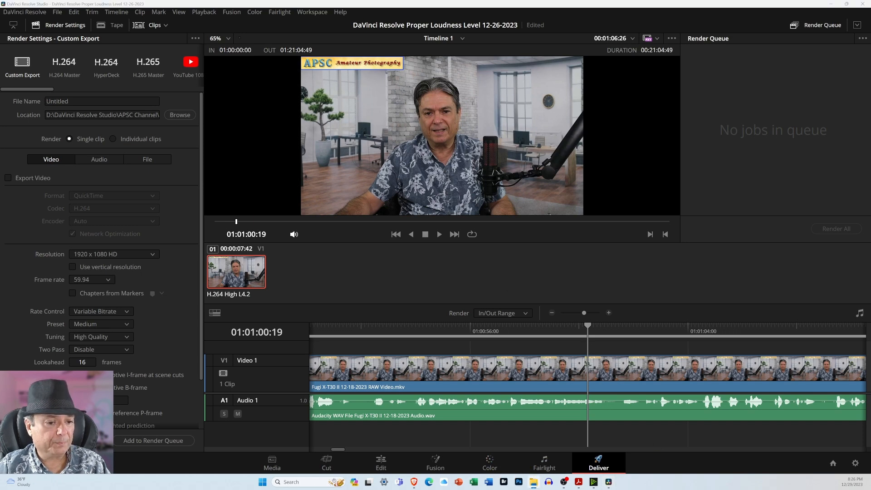
Switch to File Explorer, examine the video project's Assets, Audio and Video folders, and close the window.
key(alt+Tab)
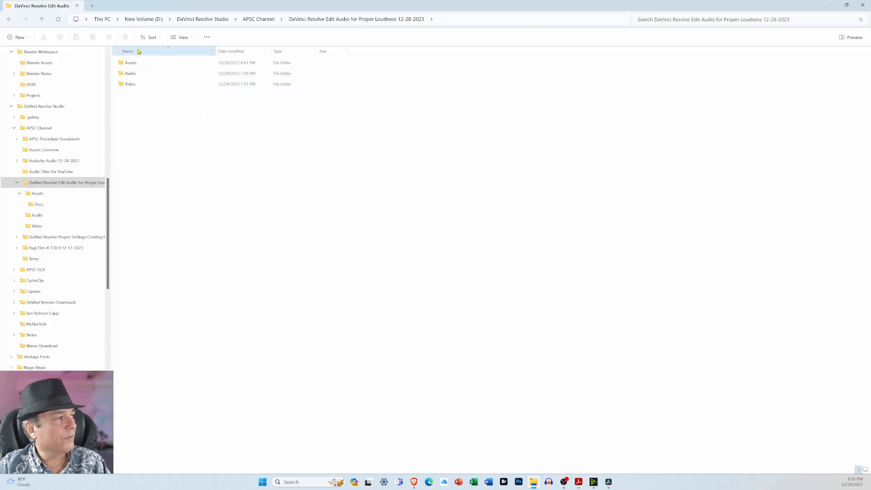
ctrl+scroll(171, 135, up, 2)
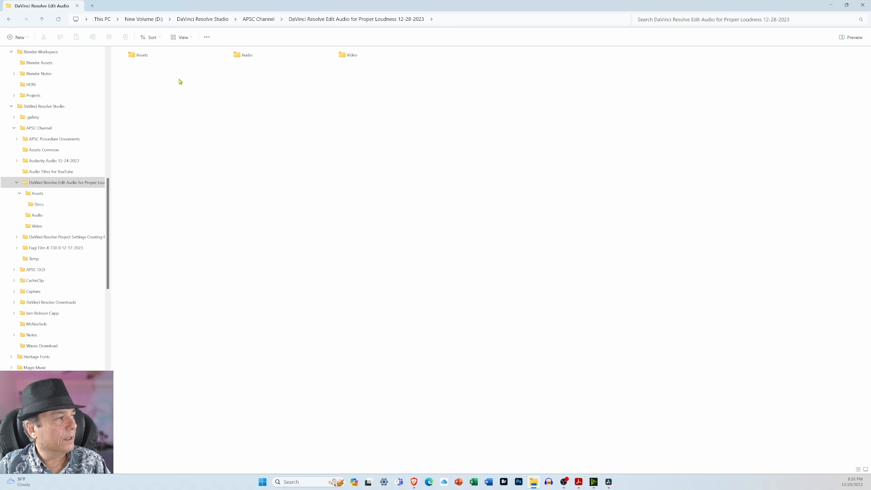
ctrl+scroll(169, 106, down, 4)
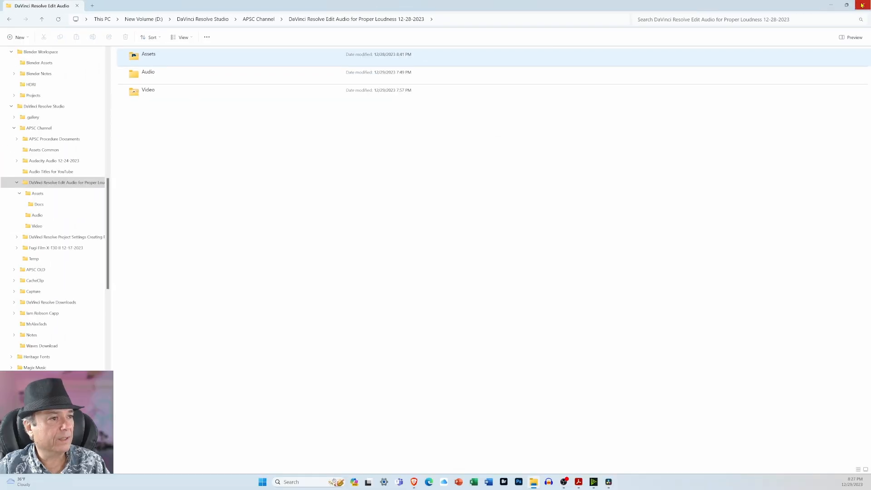
click(862, 5)
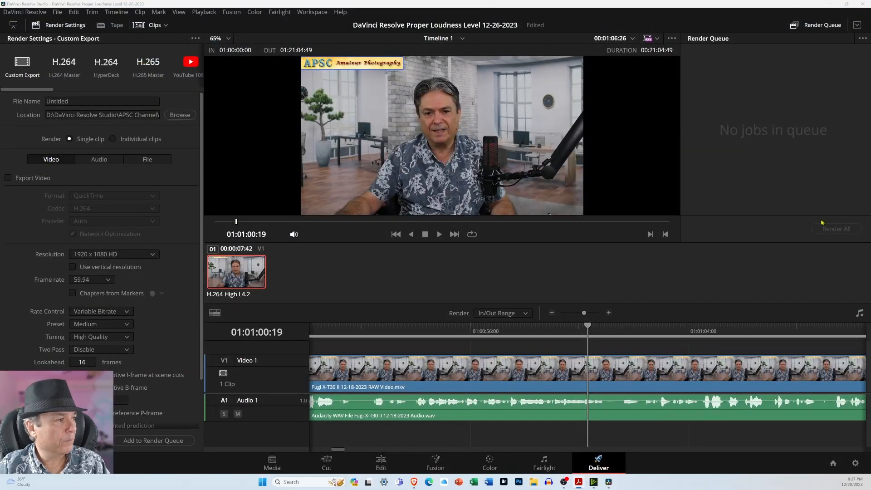
Set the render file name to Test.
click(89, 98)
double_click(90, 98)
text(Test)
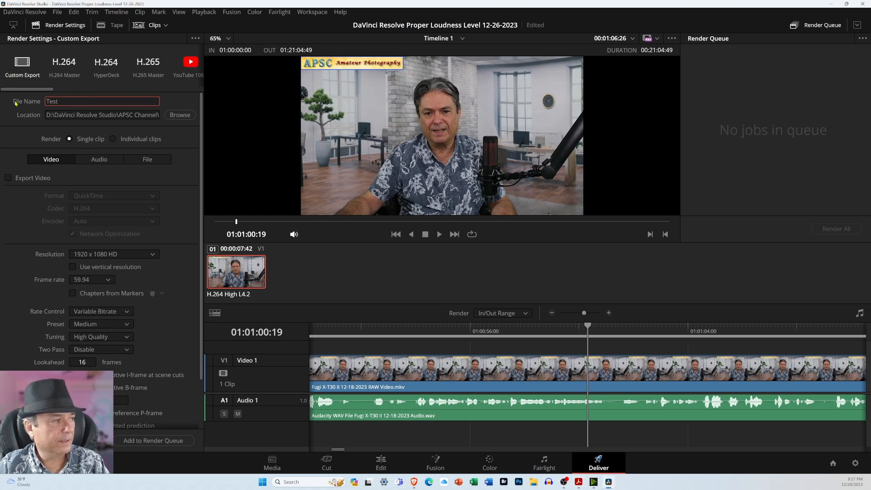
Add a render job with the YouTube 1080p preset to the render queue, and remove it again.
click(188, 65)
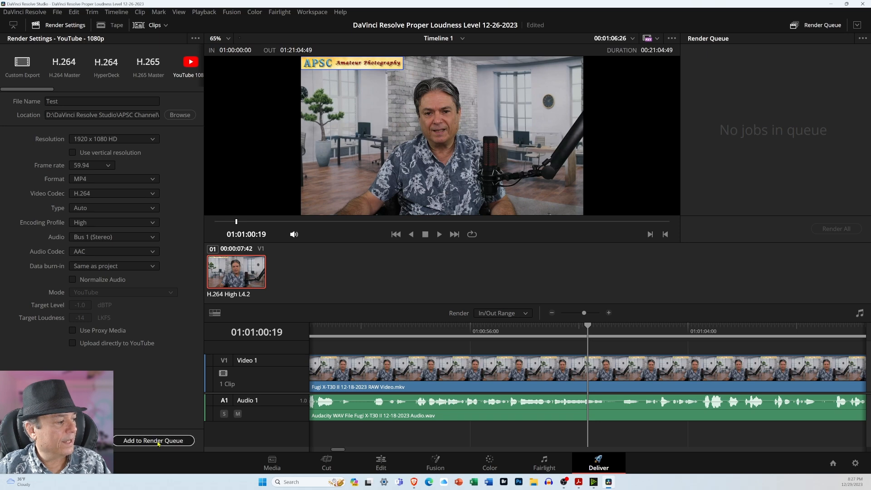
click(158, 441)
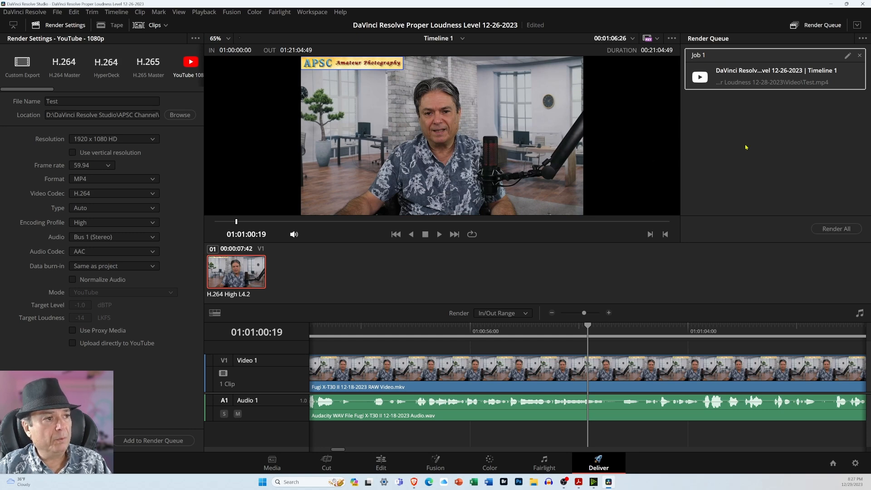
click(860, 55)
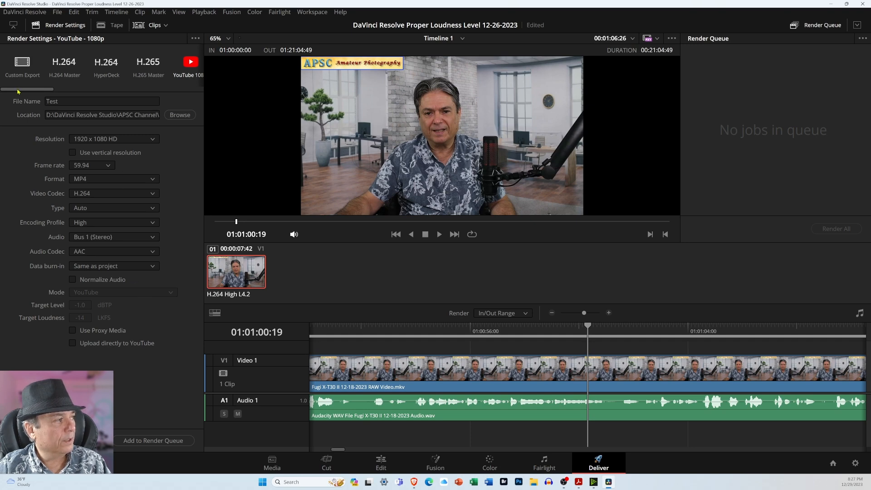
Choose the Audio Only render preset and set its audio export to Wave format with a bit depth of 32.
drag(17, 91, 156, 91)
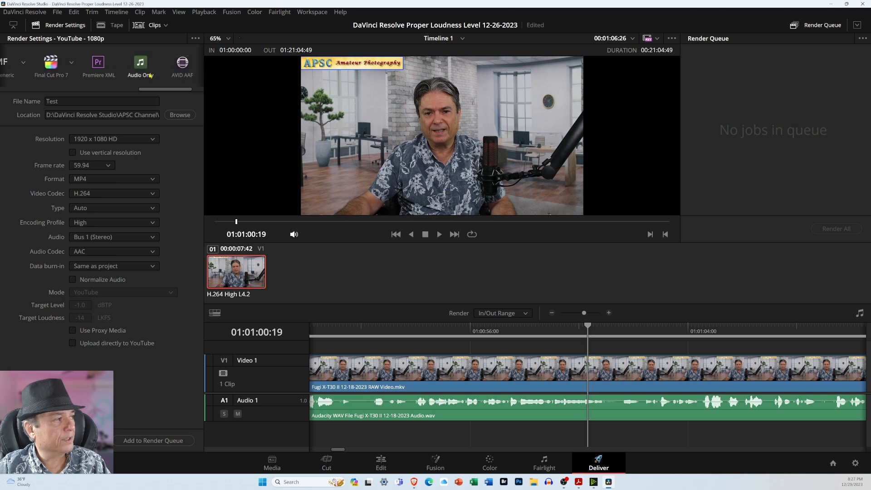
click(140, 63)
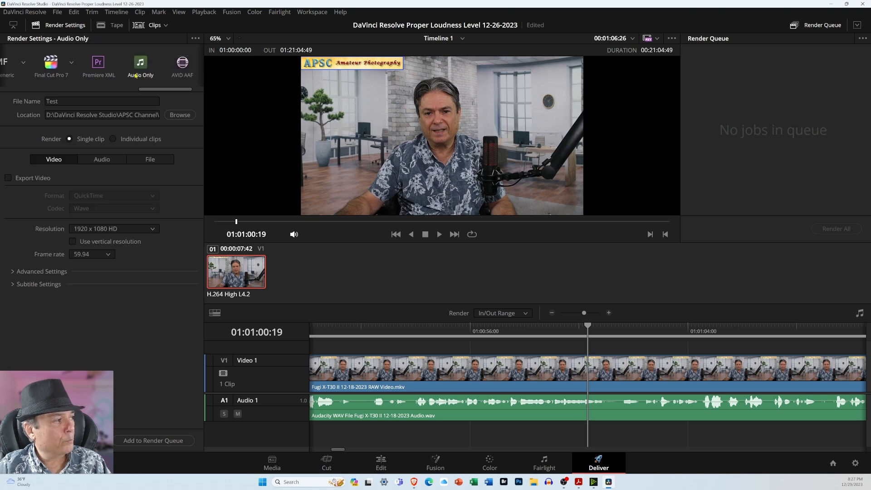
click(101, 160)
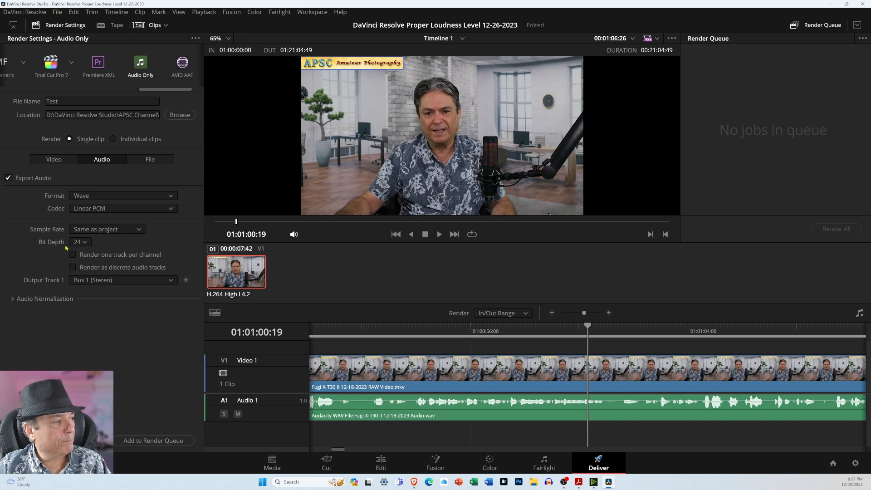
click(84, 242)
click(83, 273)
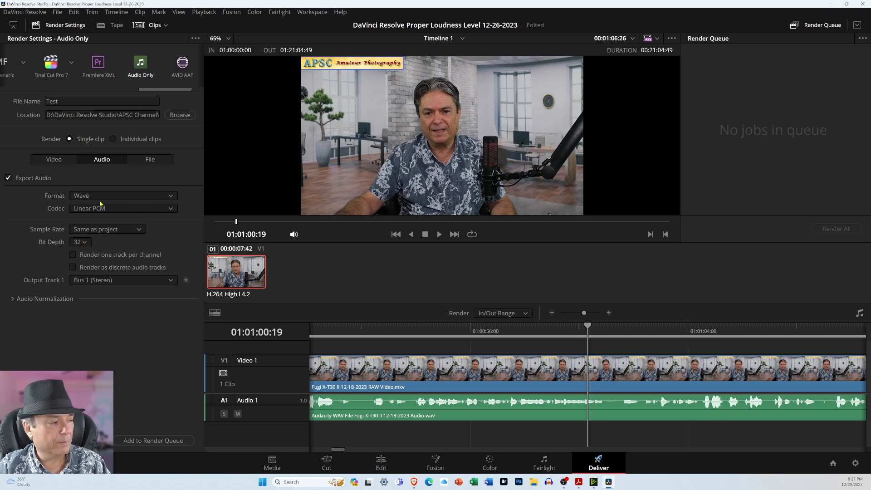
click(170, 196)
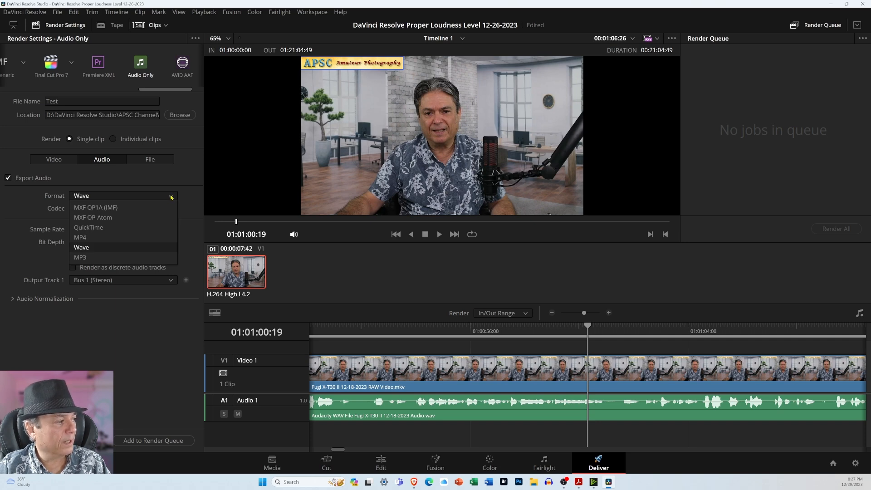
click(125, 249)
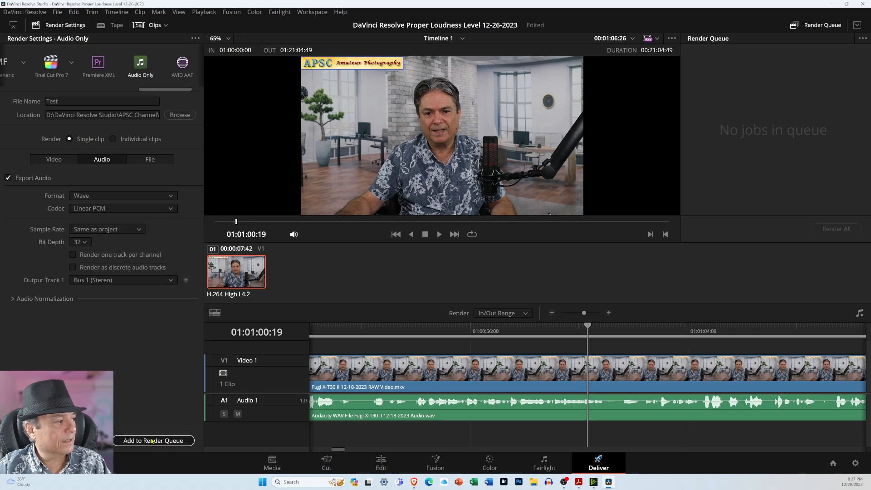
Review the output track options, queue the audio-only render with Bus 1 (Stereo), and remove the job from the queue.
click(169, 281)
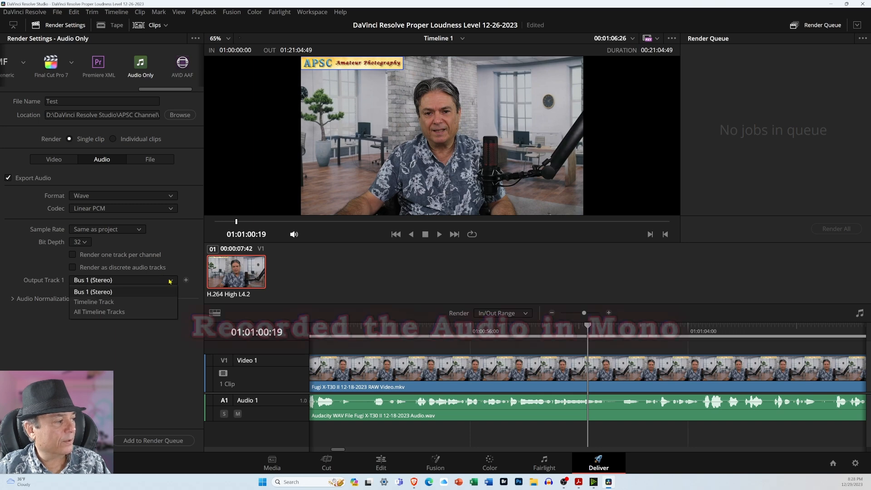
click(170, 282)
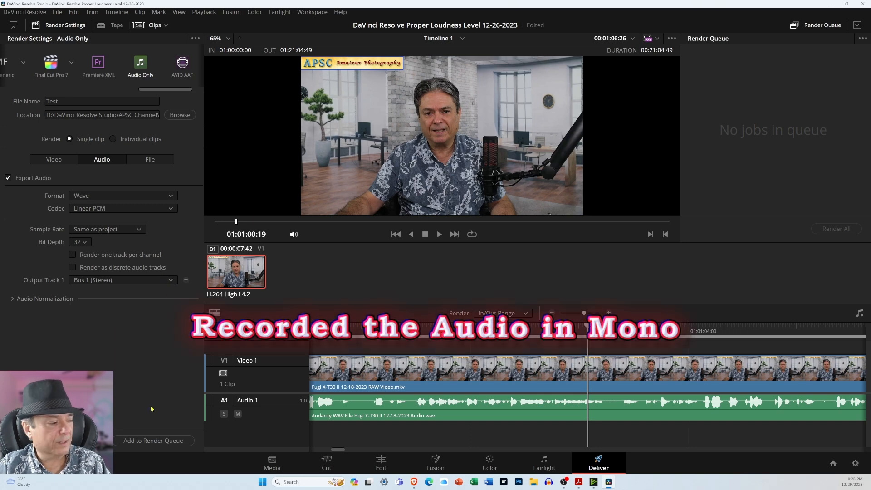
click(150, 440)
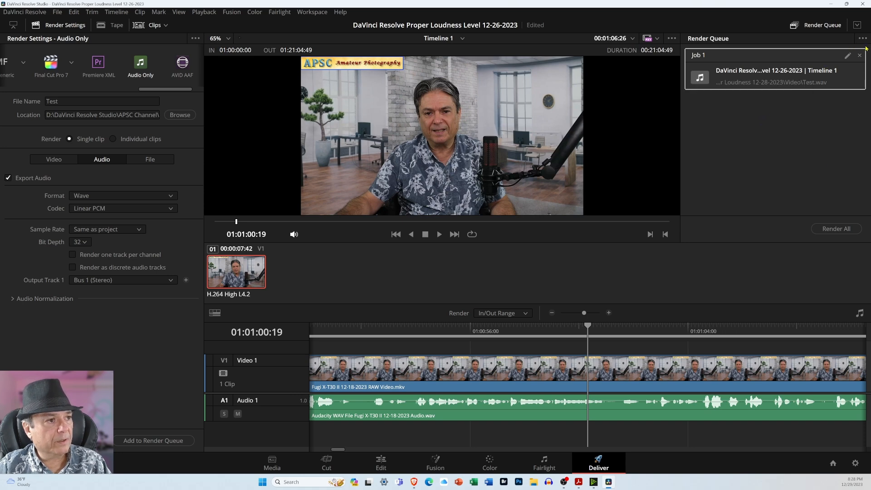
click(859, 56)
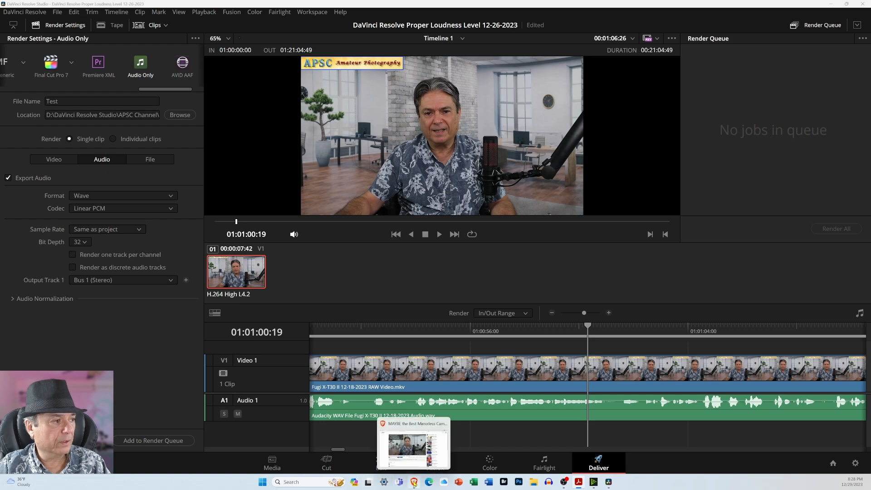
Switch to the Brave browser and reopen Stats for nerds on the YouTube video to check its content loudness.
click(414, 483)
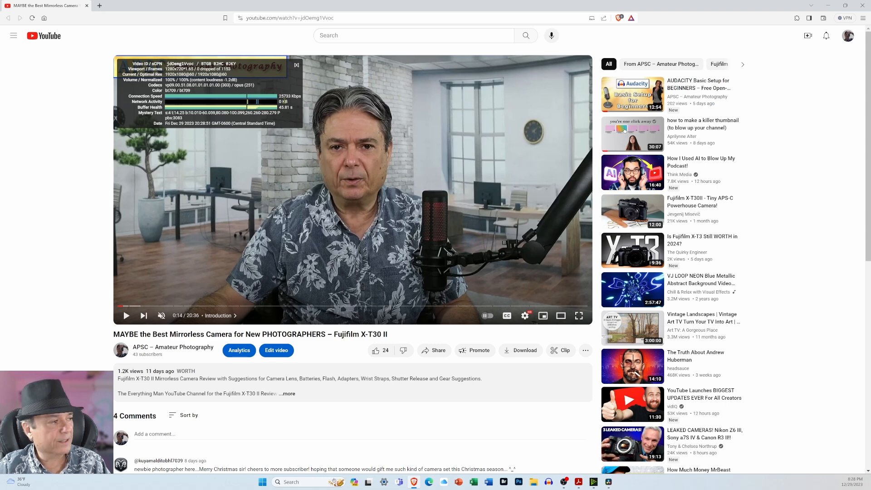
click(297, 65)
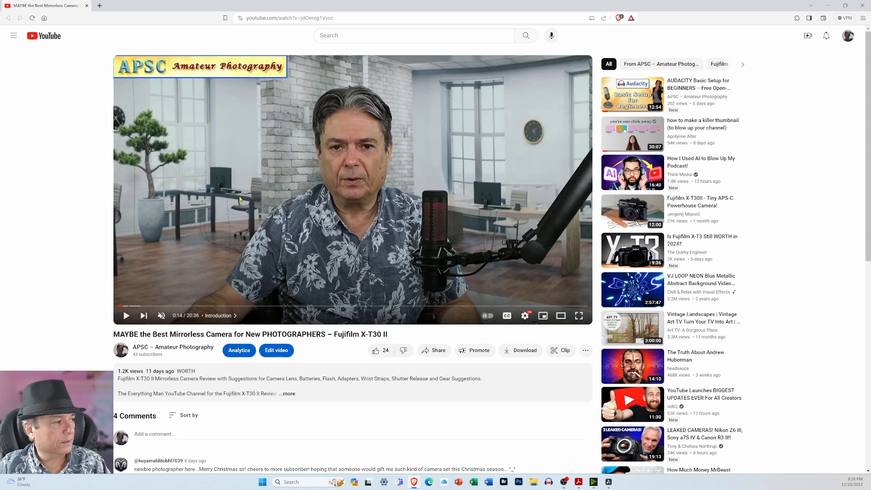
right_click(240, 178)
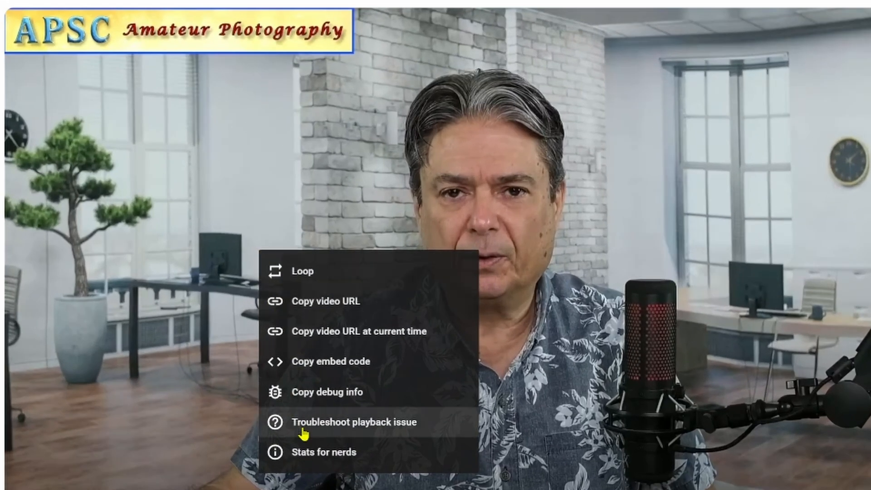
click(308, 454)
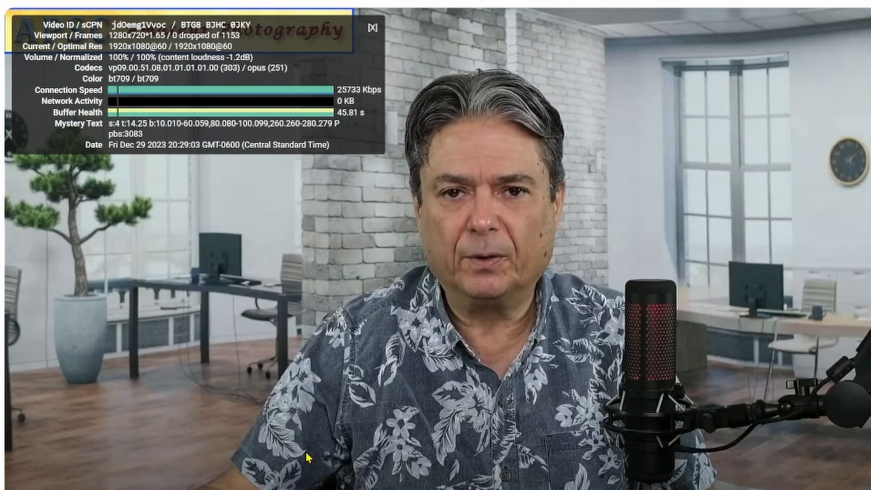